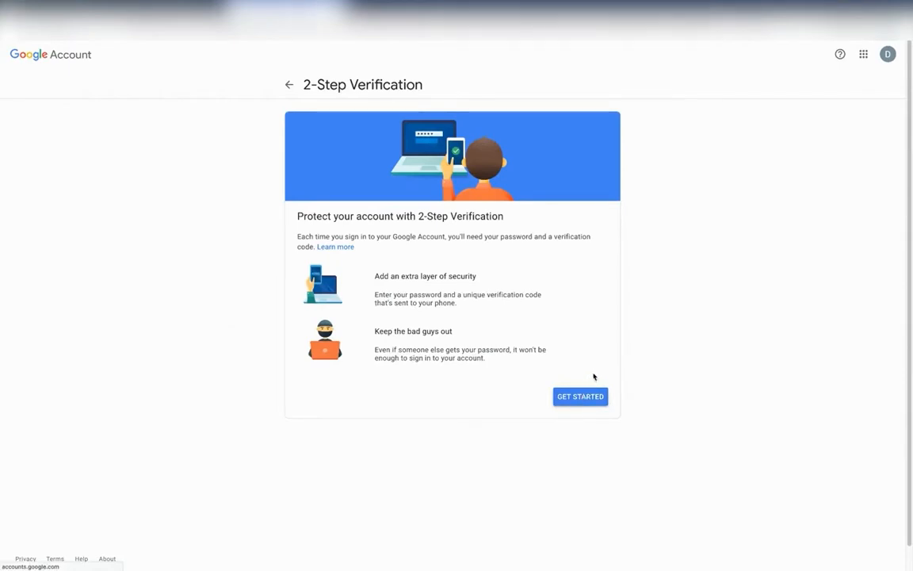
- Start the 2-Step Verification setup, enter the account password without saving the login, and complete the identity check
{"action": "left_click", "coordinate": [588, 395]}
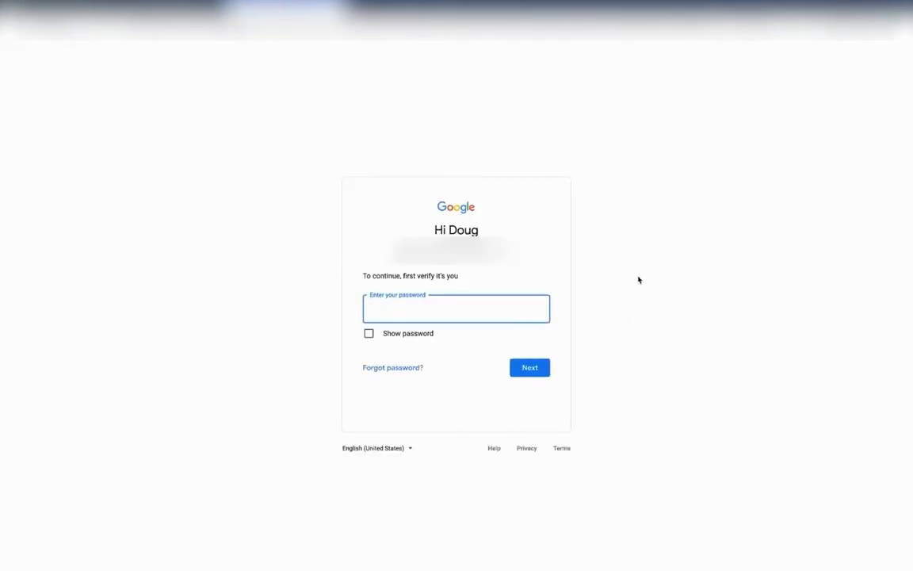
{"action": "type", "text": "••••••••••"}
{"action": "left_click", "coordinate": [528, 370]}
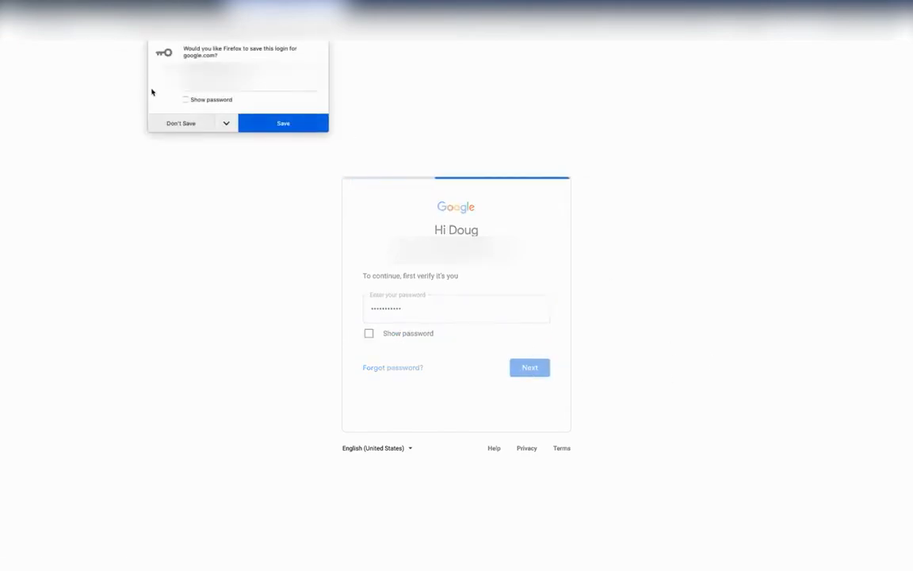
{"action": "left_click", "coordinate": [180, 125]}
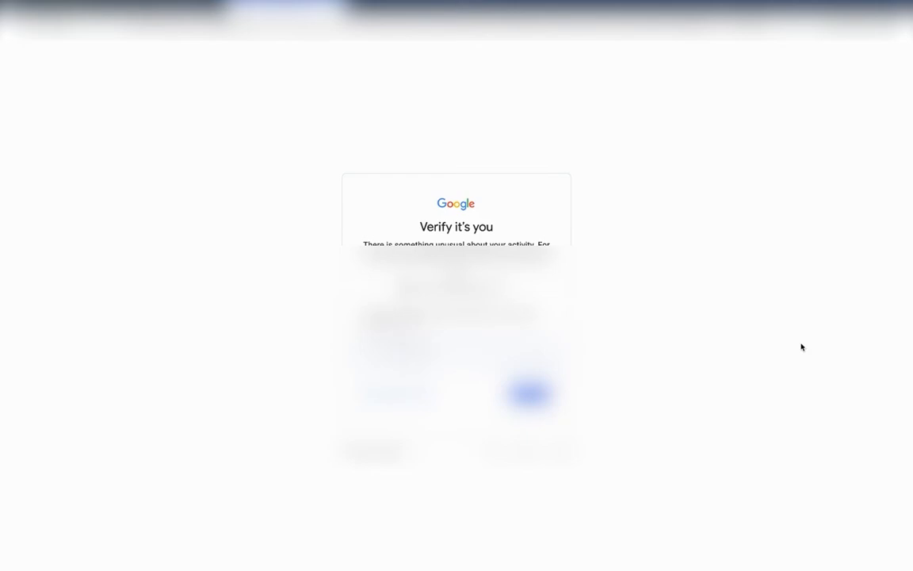
{"action": "left_click", "coordinate": [529, 394]}
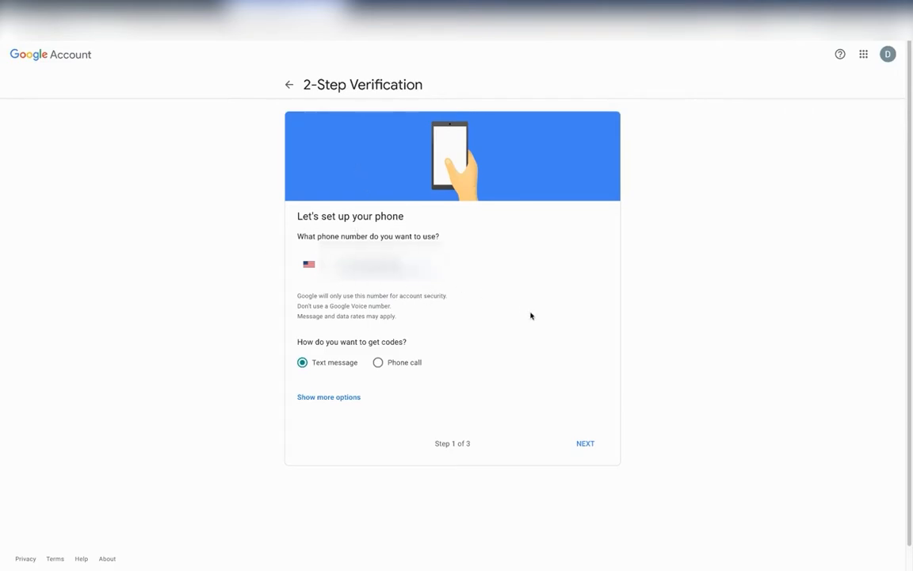
- Set up the phone to receive codes by text message, submit the verification code, and turn on 2-Step Verification
{"action": "left_click", "coordinate": [586, 445]}
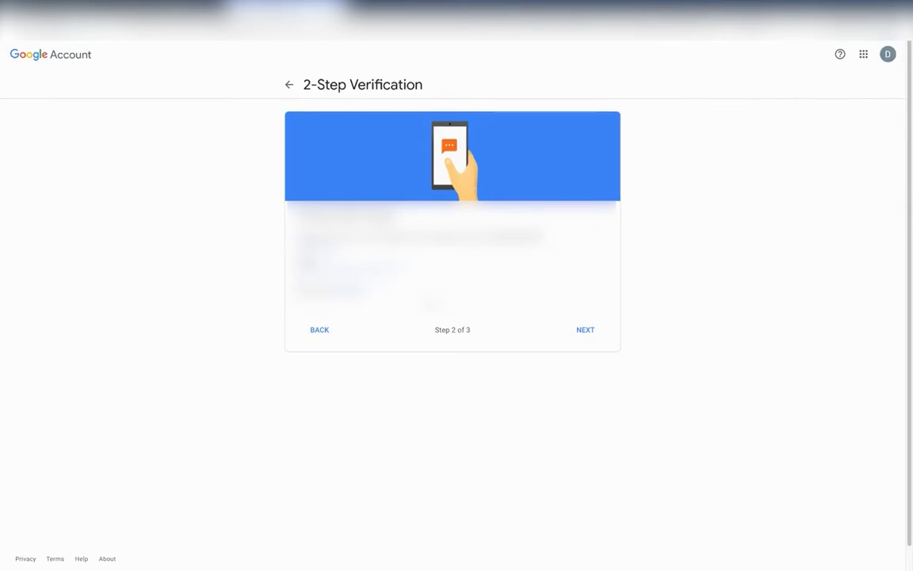
{"action": "left_click", "coordinate": [588, 337]}
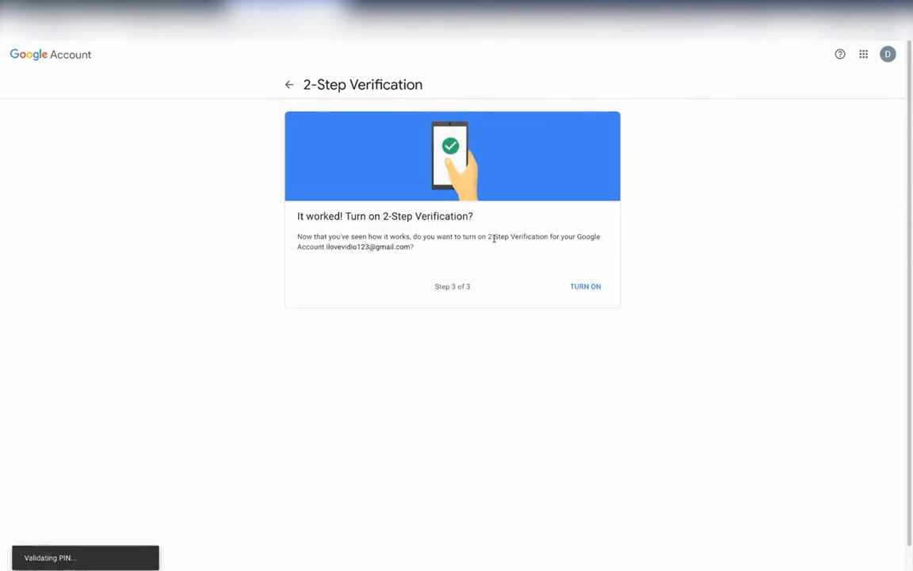
{"action": "left_click", "coordinate": [591, 286]}
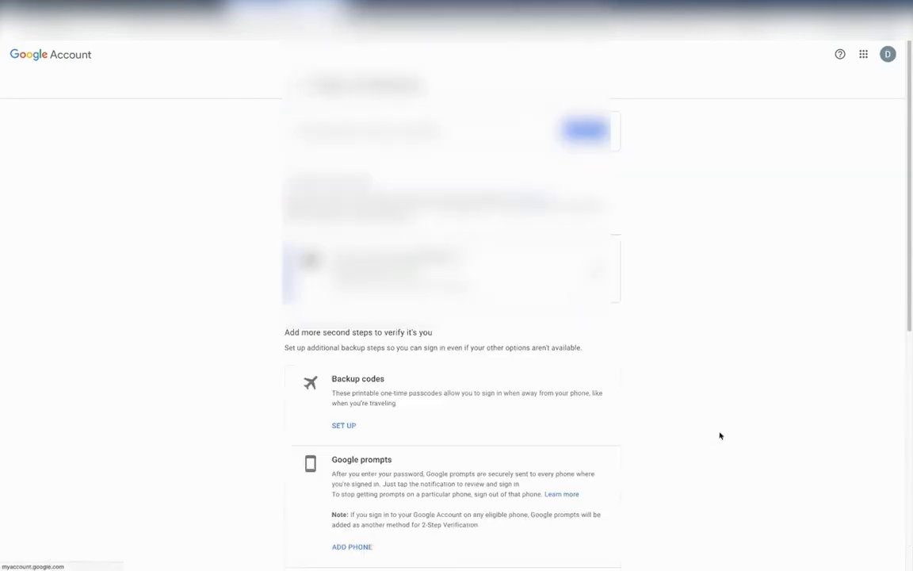
- Return to the account's Security settings and open App passwords under Signing in to Google
{"action": "scroll", "coordinate": [729, 446], "scroll_direction": "down", "scroll_amount": 2}
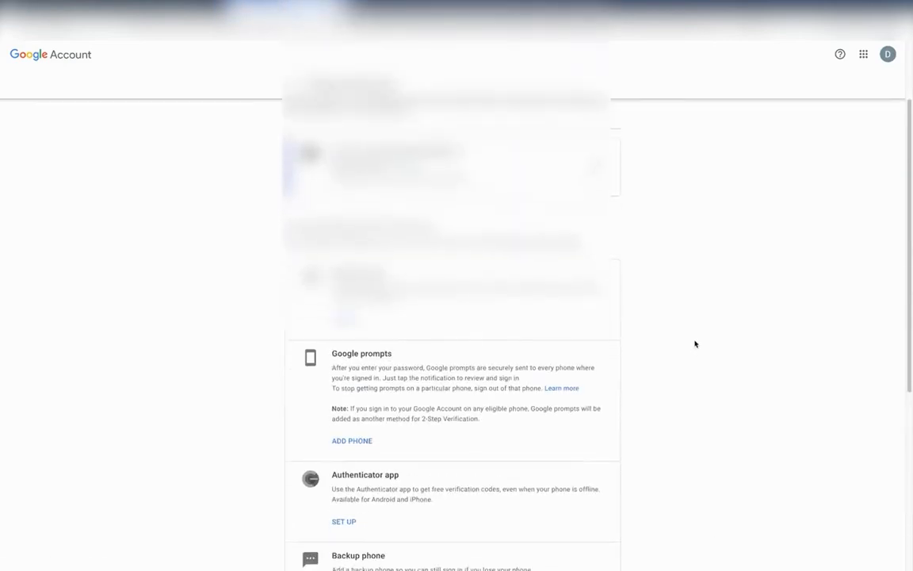
{"action": "scroll", "coordinate": [697, 360], "scroll_direction": "down", "scroll_amount": 1}
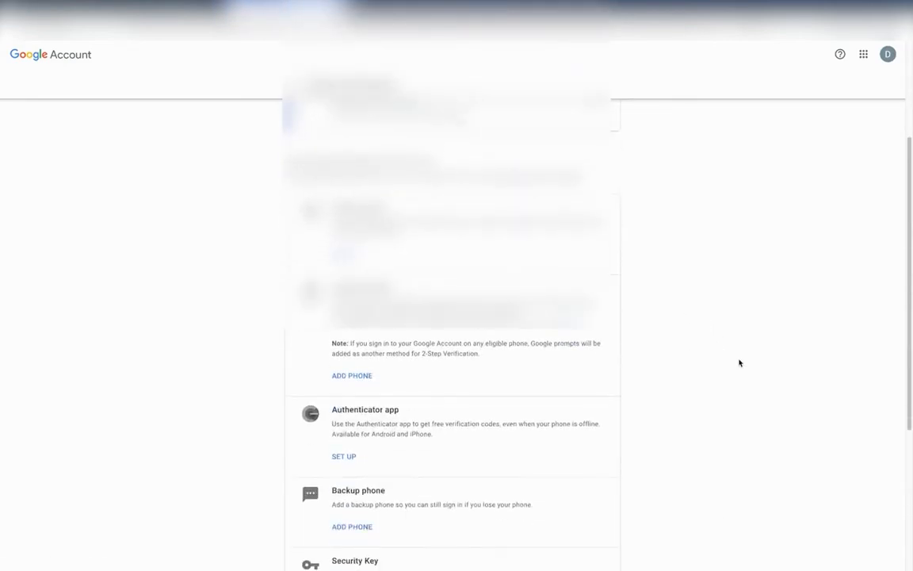
{"action": "scroll", "coordinate": [671, 313], "scroll_direction": "down", "scroll_amount": 3}
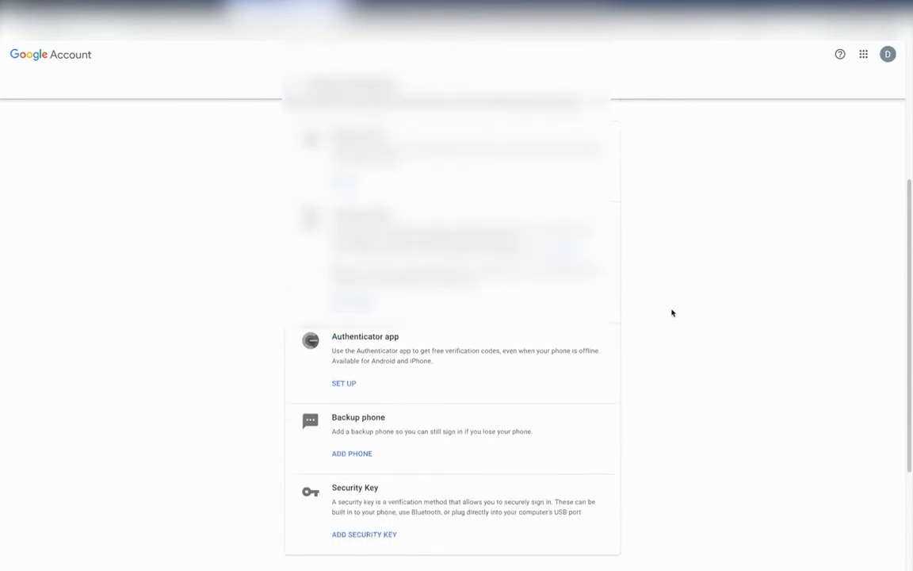
{"action": "scroll", "coordinate": [674, 314], "scroll_direction": "up", "scroll_amount": 5}
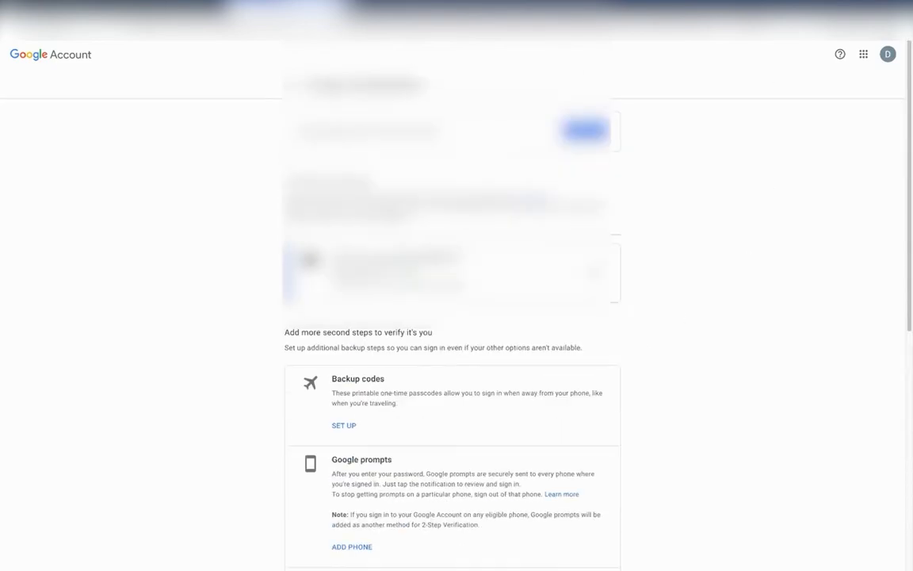
{"action": "left_click", "coordinate": [292, 84]}
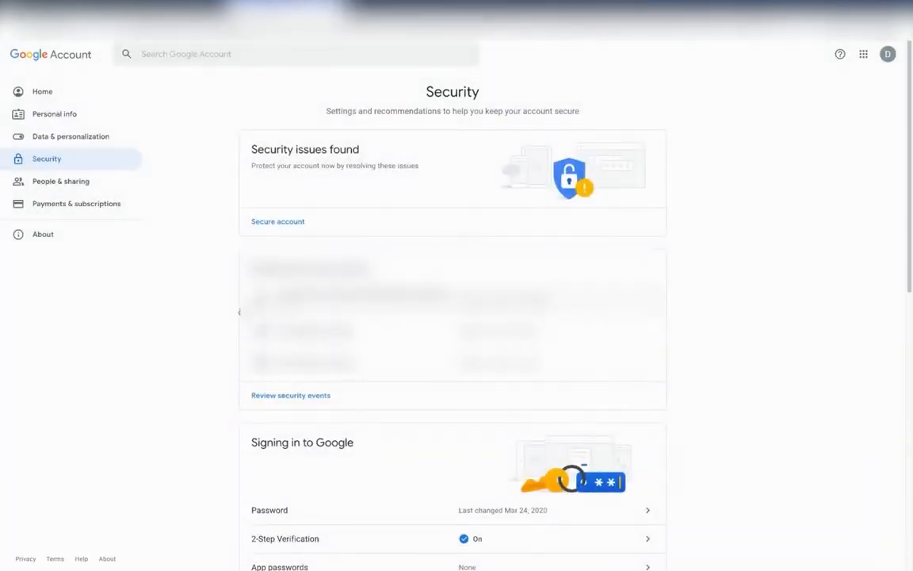
{"action": "scroll", "coordinate": [232, 322], "scroll_direction": "down", "scroll_amount": 1}
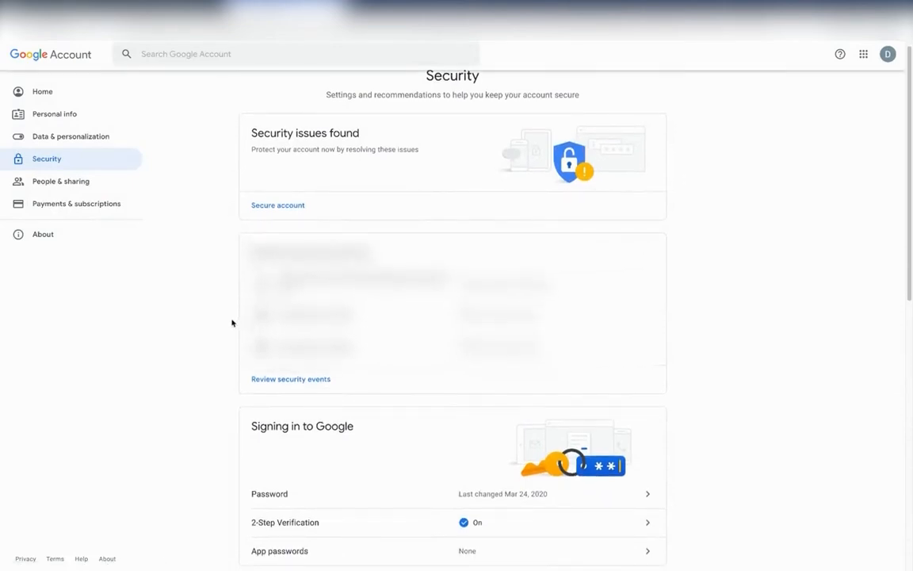
{"action": "scroll", "coordinate": [232, 323], "scroll_direction": "down", "scroll_amount": 3}
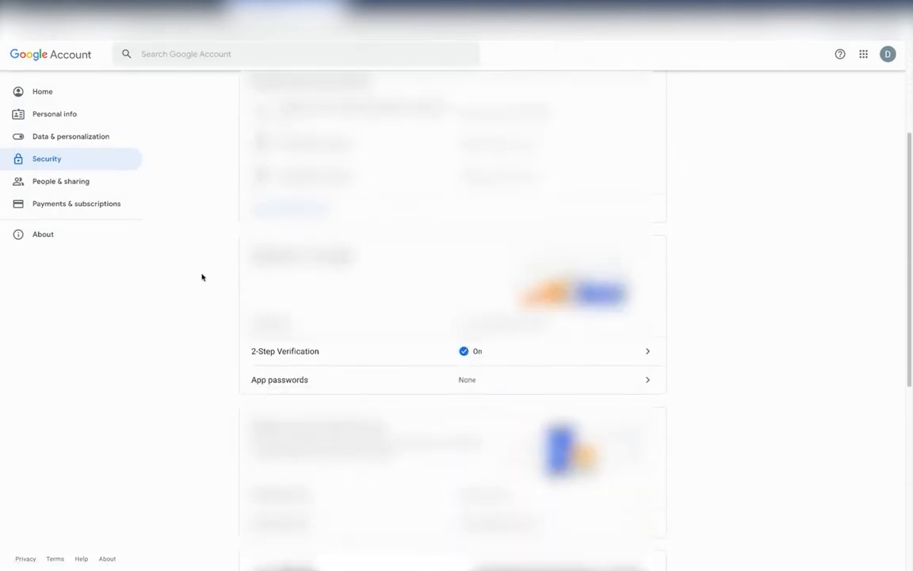
{"action": "scroll", "coordinate": [186, 333], "scroll_direction": "down", "scroll_amount": 1}
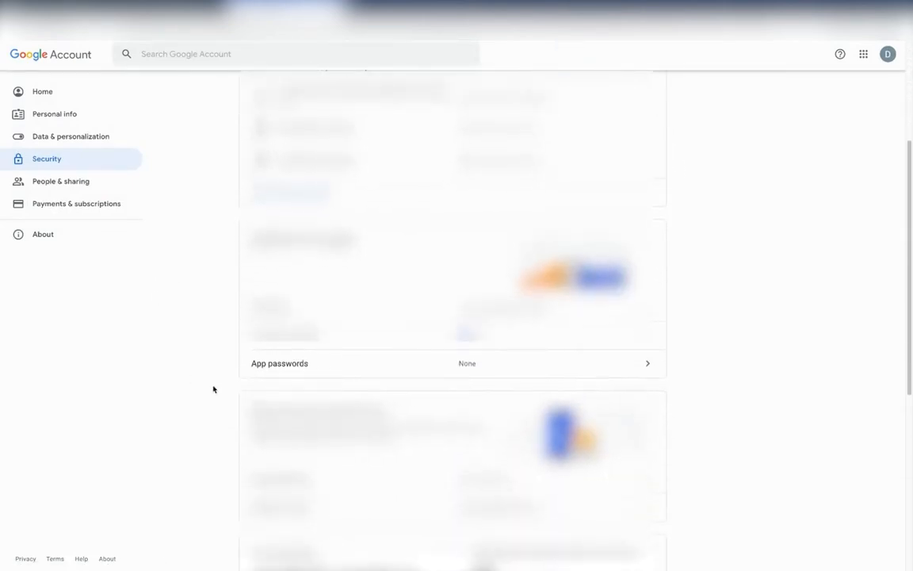
{"action": "left_click", "coordinate": [312, 372]}
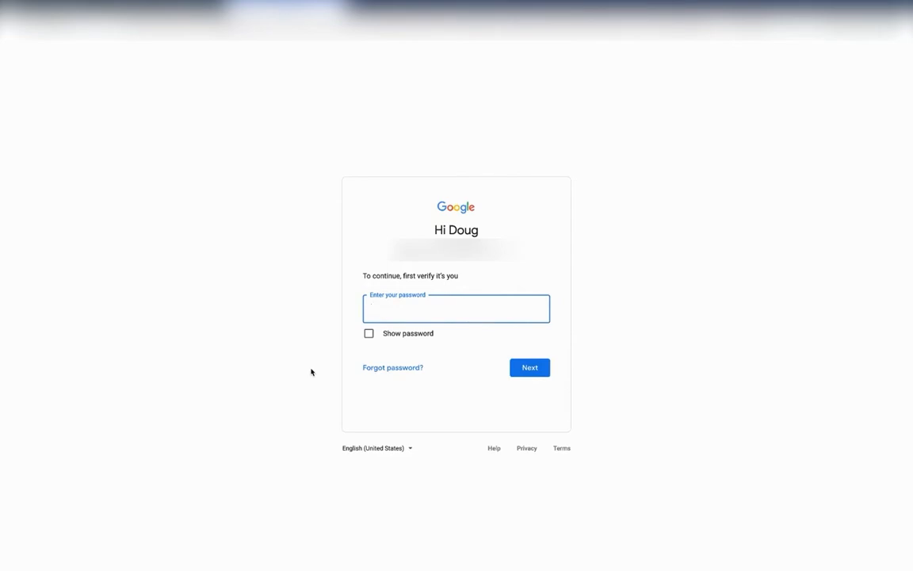
- Verify the identity with the account password and decline saving the login for google.com
{"action": "type", "text": "•••••••••••"}
{"action": "key", "text": "Return"}
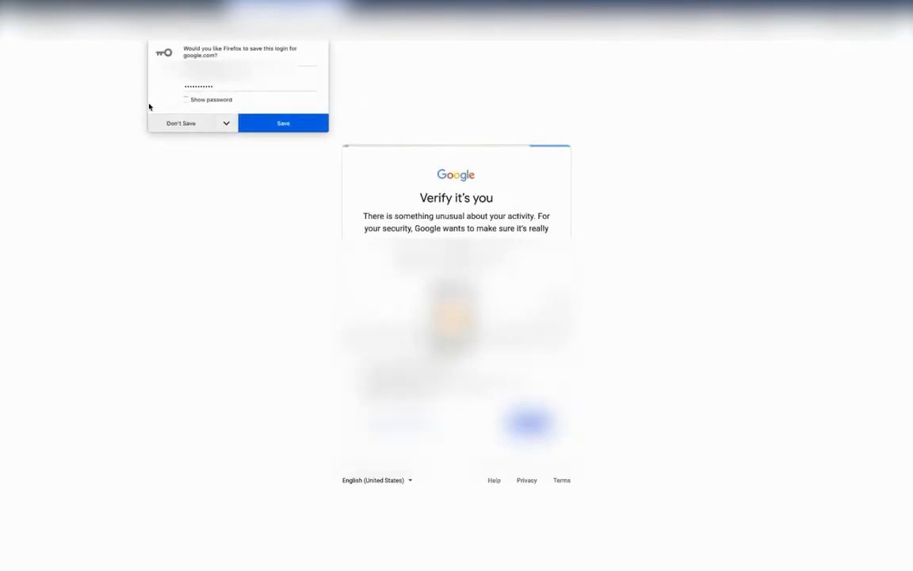
{"action": "left_click", "coordinate": [171, 123]}
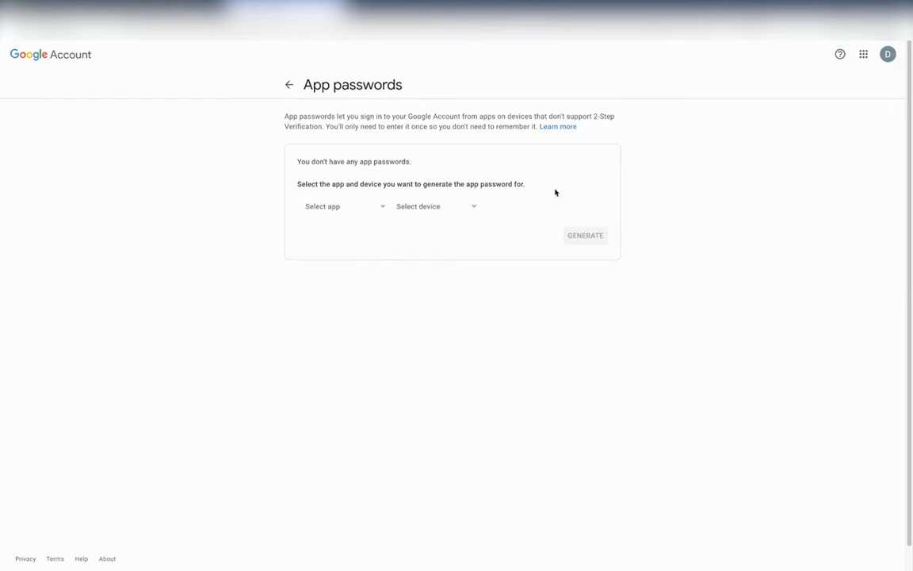
- Generate an app password for a custom app named "Video Marketing"
{"action": "left_click", "coordinate": [382, 209]}
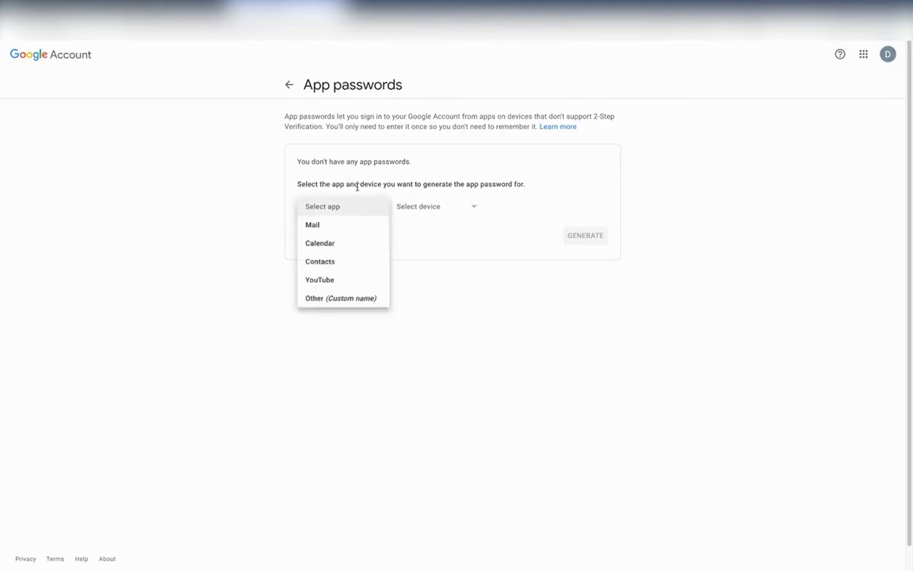
{"action": "left_click", "coordinate": [361, 298]}
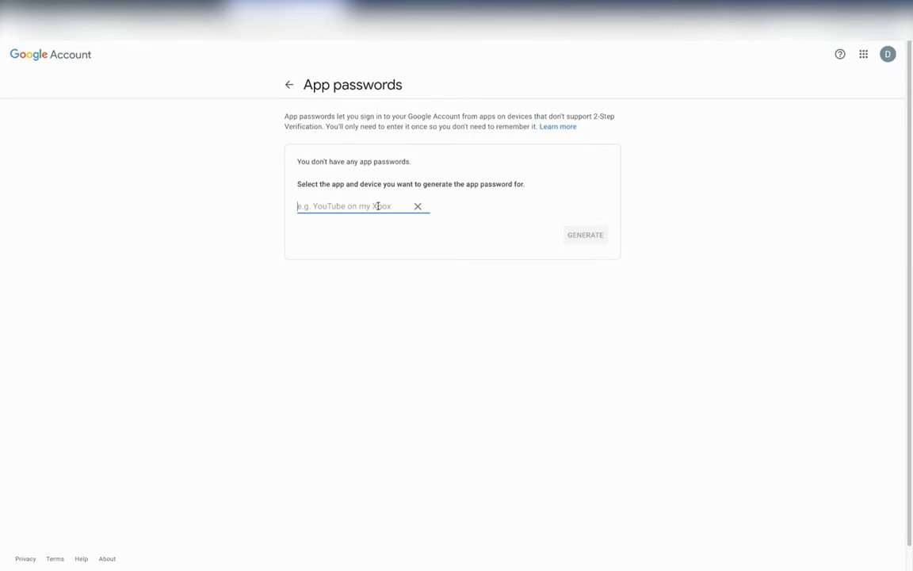
{"action": "type", "text": "Vieo"}
{"action": "key", "text": "BackSpace"}
{"action": "key", "text": "BackSpace"}
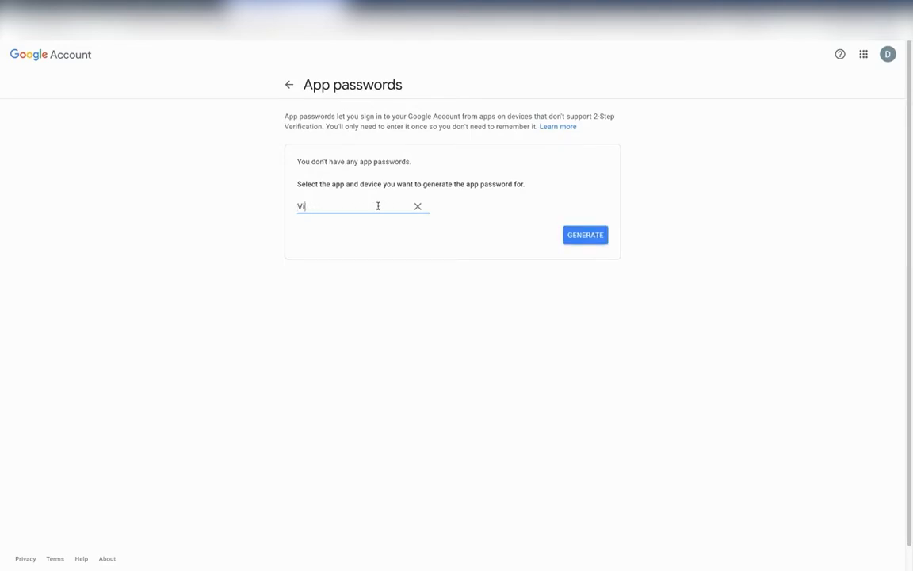
{"action": "type", "text": "deo Marketing"}
{"action": "left_click", "coordinate": [581, 238]}
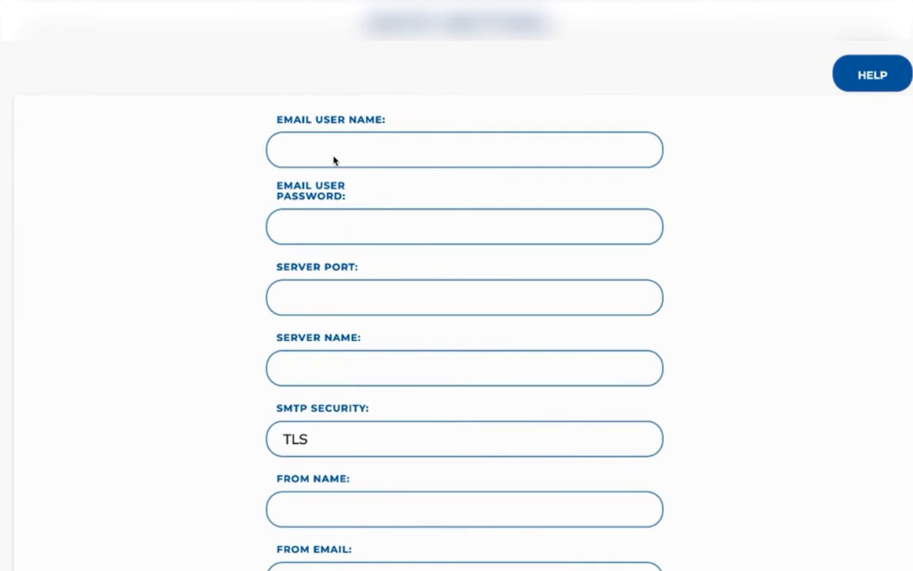
- In the SMTP settings form, enter the Gmail address as email user name and paste the generated app password as email user password
{"action": "left_click", "coordinate": [361, 149]}
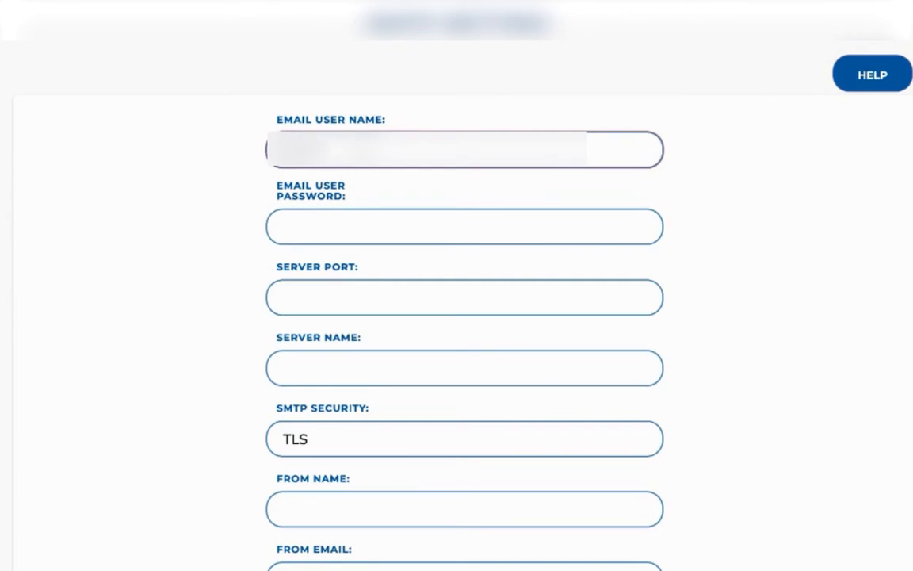
{"action": "type", "text": "@gmail.com"}
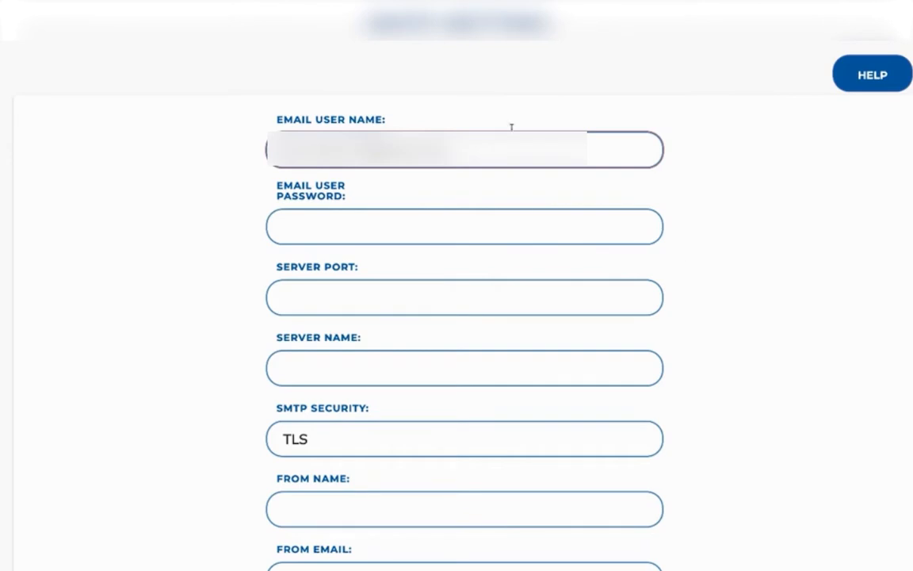
{"action": "left_click", "coordinate": [357, 226]}
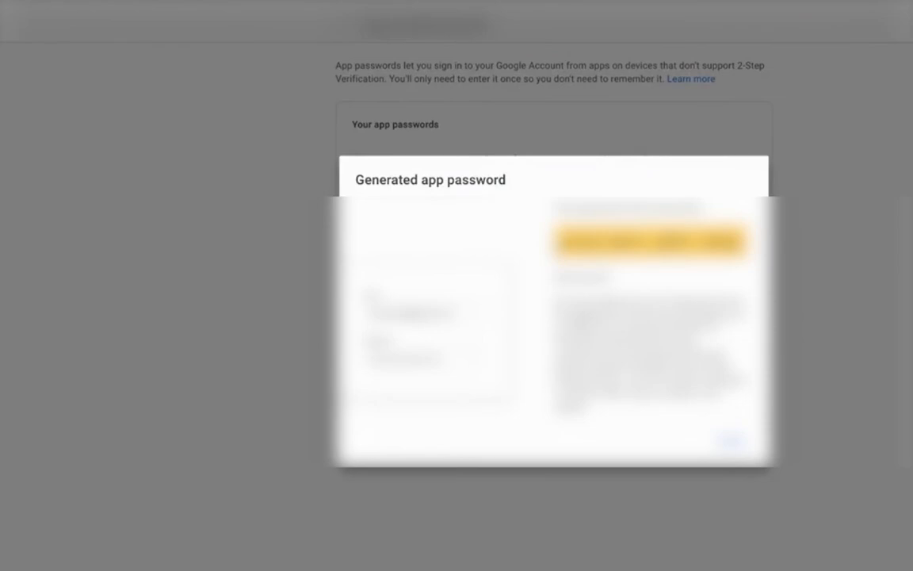
{"action": "left_click_drag", "start_coordinate": [561, 241], "coordinate": [742, 244]}
{"action": "right_click", "coordinate": [728, 243]}
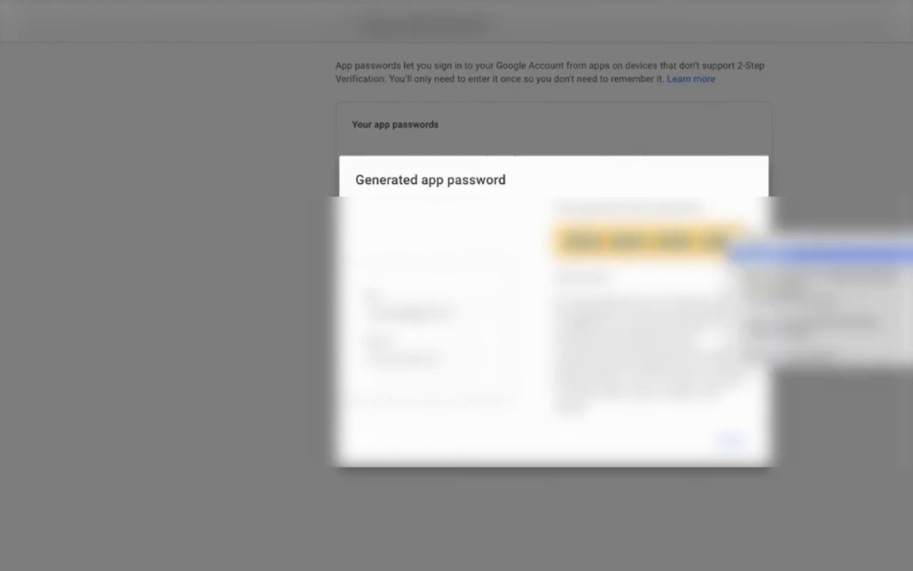
{"action": "left_click", "coordinate": [758, 251]}
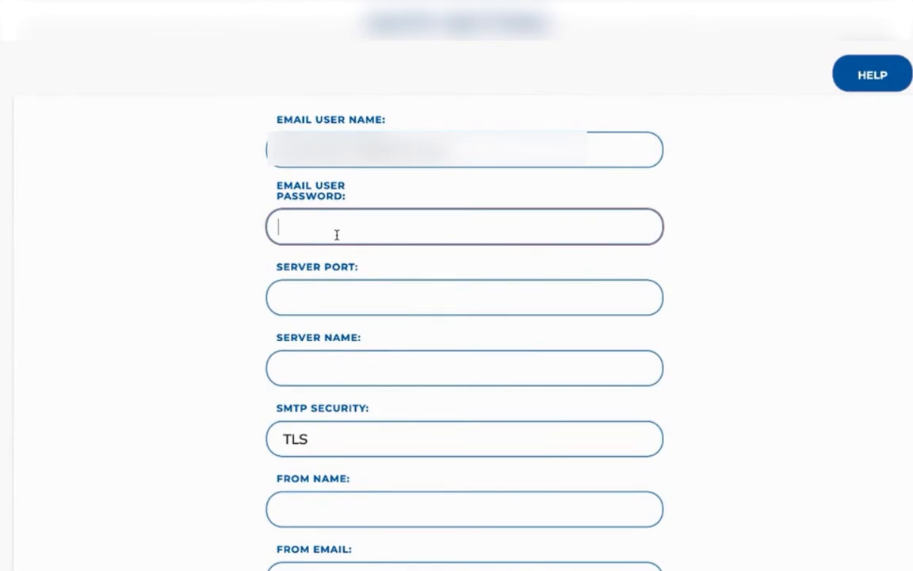
{"action": "key", "text": "ctrl+v"}
- Consult the Gmail SMTP help instructions and set the server port to 465
{"action": "left_click", "coordinate": [898, 79]}
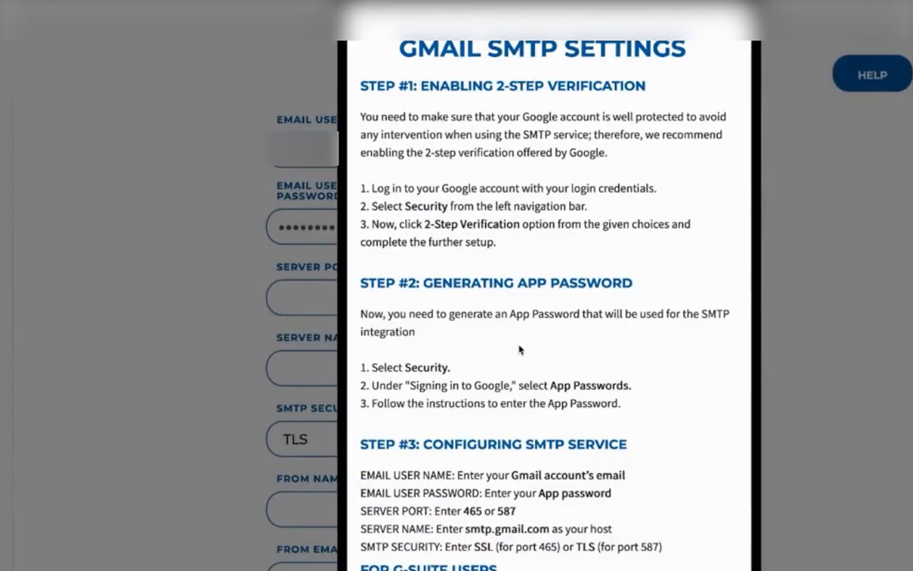
{"action": "scroll", "coordinate": [520, 350], "scroll_direction": "down", "scroll_amount": 1}
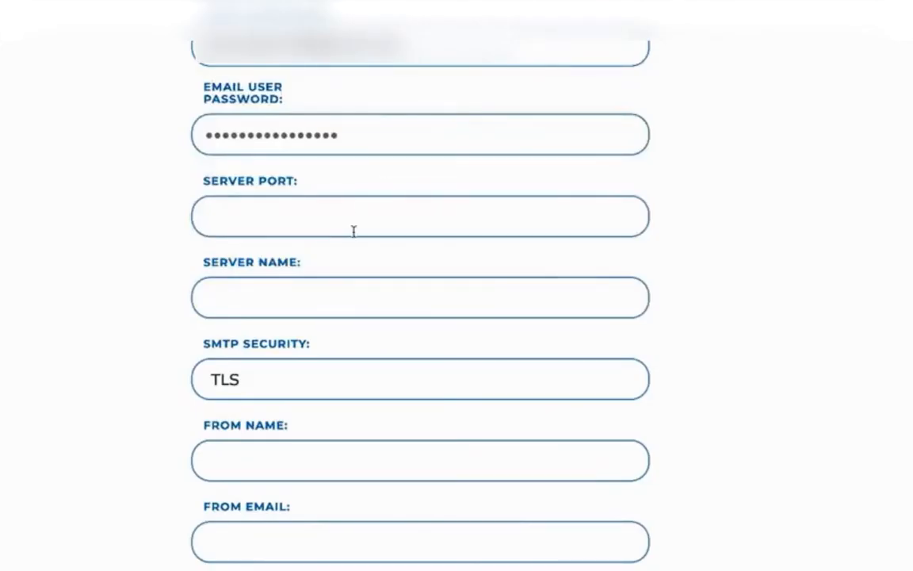
{"action": "left_click", "coordinate": [358, 222]}
{"action": "type", "text": "46"}
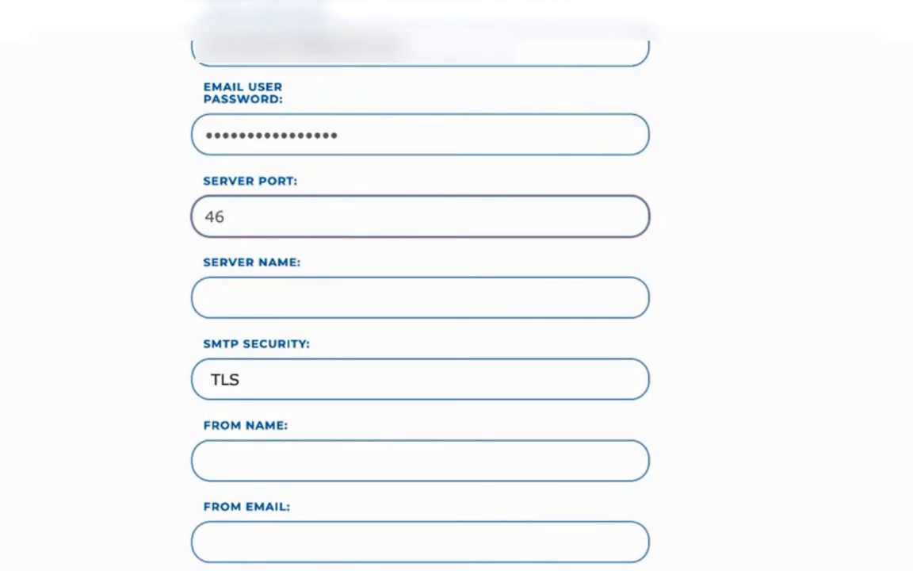
{"action": "type", "text": "5"}
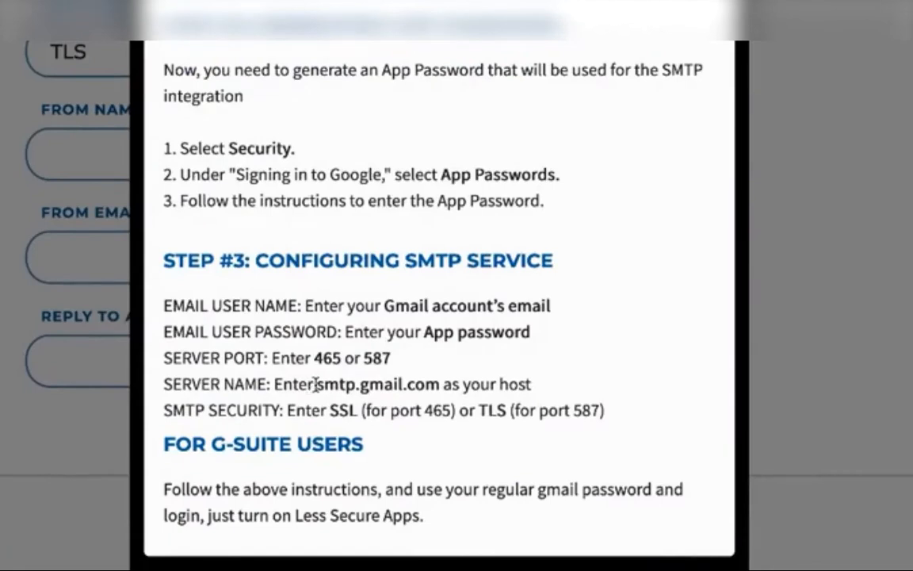
- Copy the host smtp.gmail.com from the Gmail help instructions into the form's server name
{"action": "left_click_drag", "start_coordinate": [316, 384], "coordinate": [433, 384]}
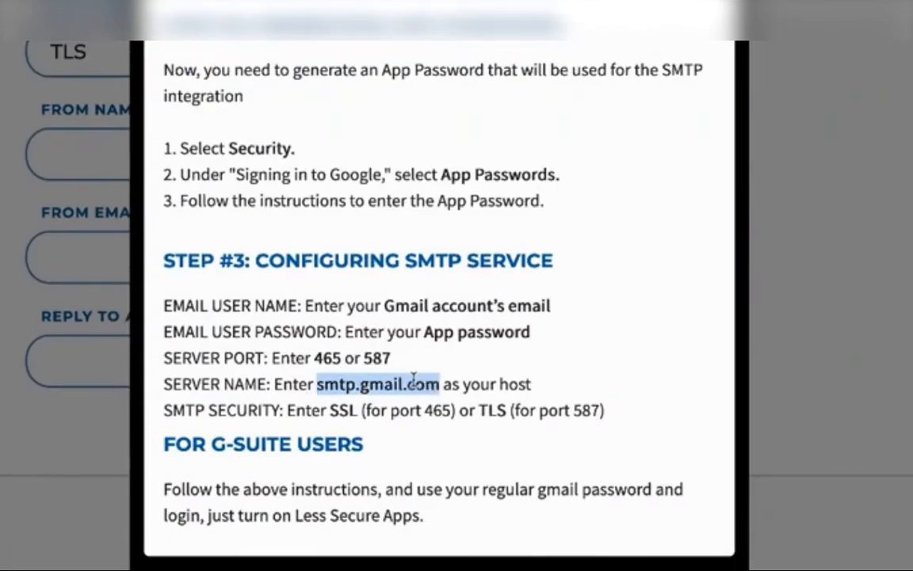
{"action": "right_click", "coordinate": [414, 382]}
{"action": "left_click", "coordinate": [481, 363]}
{"action": "left_click", "coordinate": [111, 23]}
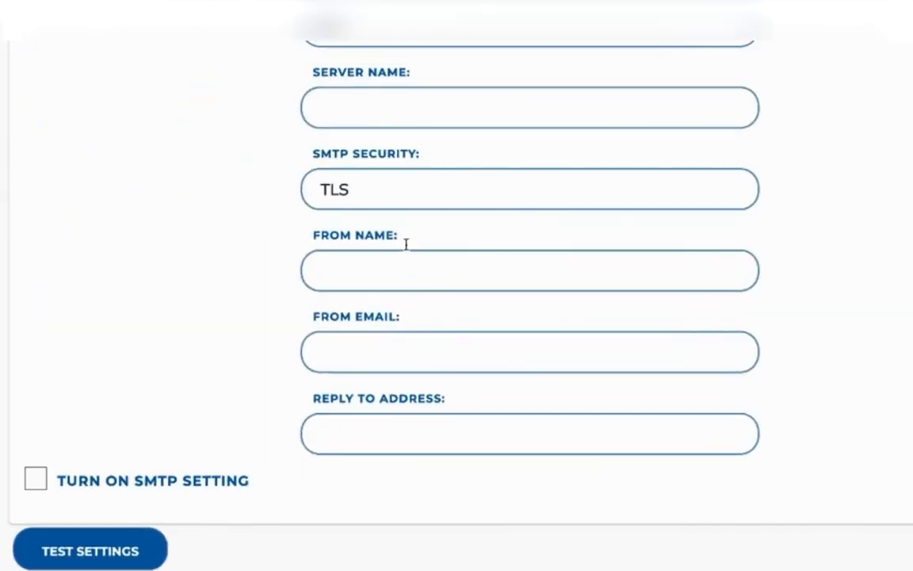
{"action": "left_click", "coordinate": [359, 107]}
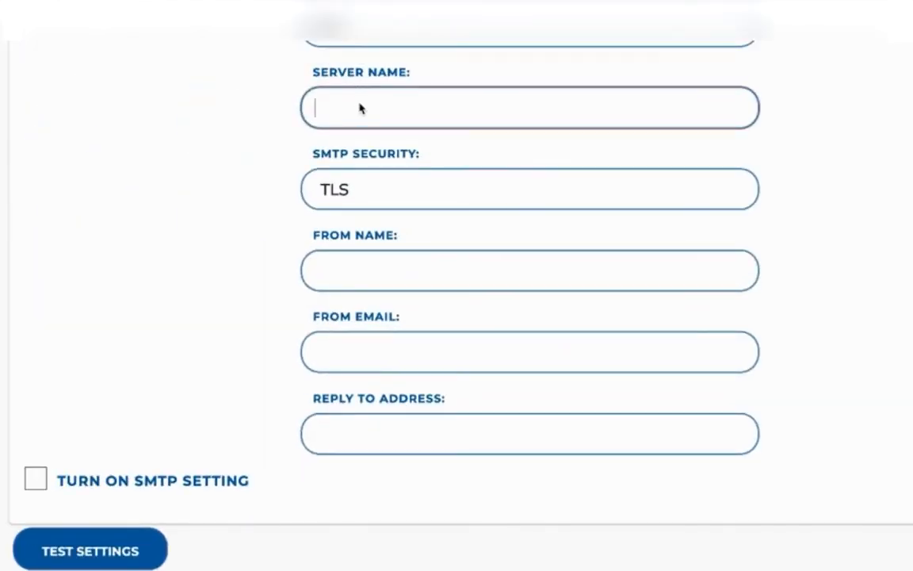
{"action": "right_click", "coordinate": [360, 109]}
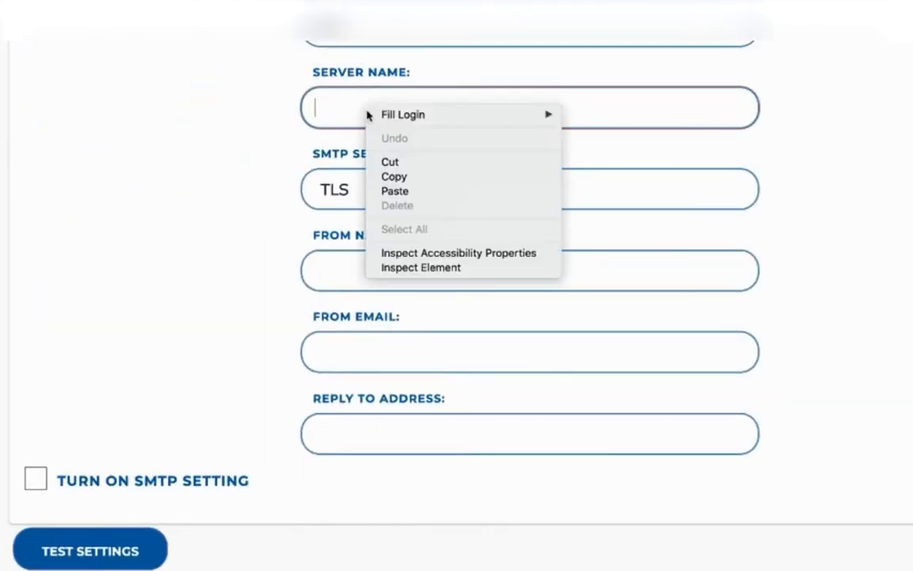
{"action": "left_click", "coordinate": [425, 195]}
- Set the SMTP security to SSL
{"action": "left_click", "coordinate": [404, 194]}
{"action": "left_click", "coordinate": [403, 194]}
{"action": "left_click", "coordinate": [404, 194]}
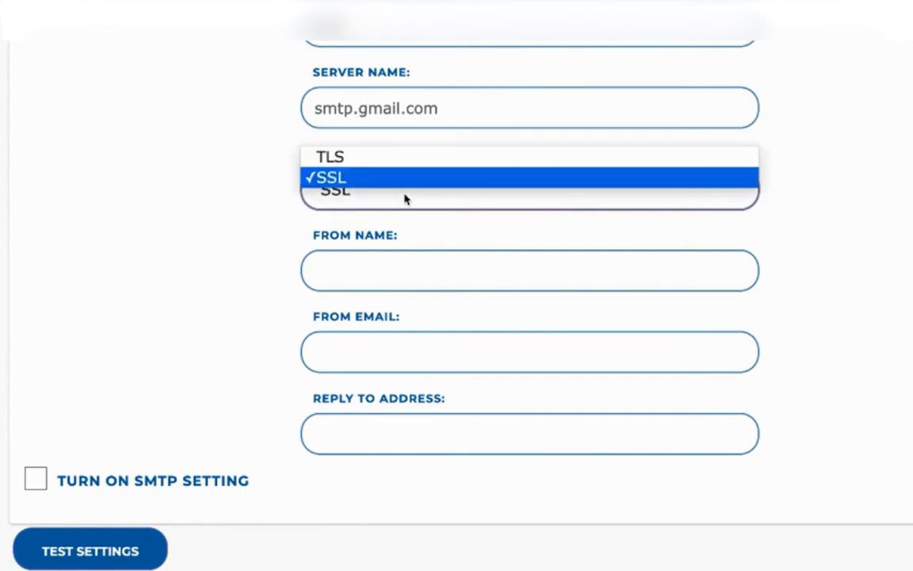
{"action": "left_click", "coordinate": [414, 183]}
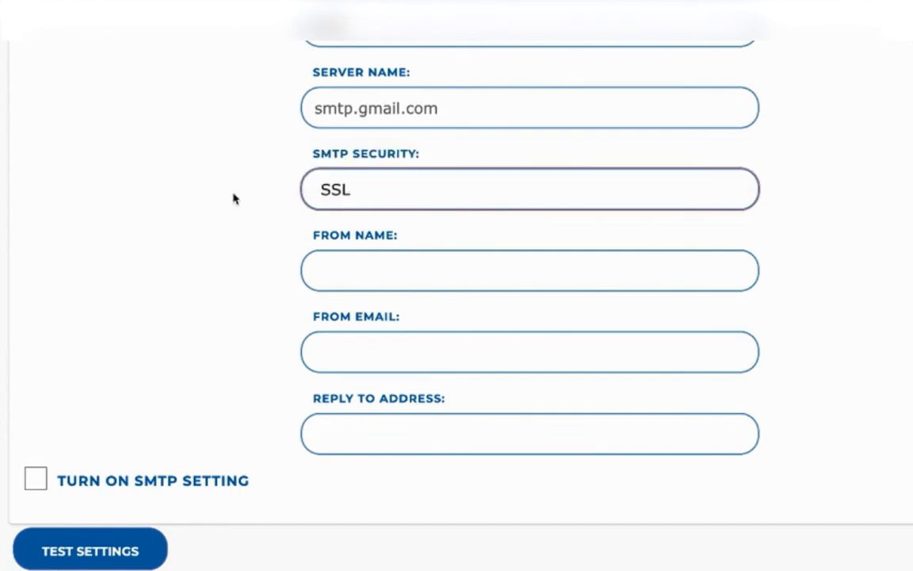
{"action": "scroll", "coordinate": [807, 221], "scroll_direction": "down", "scroll_amount": 2}
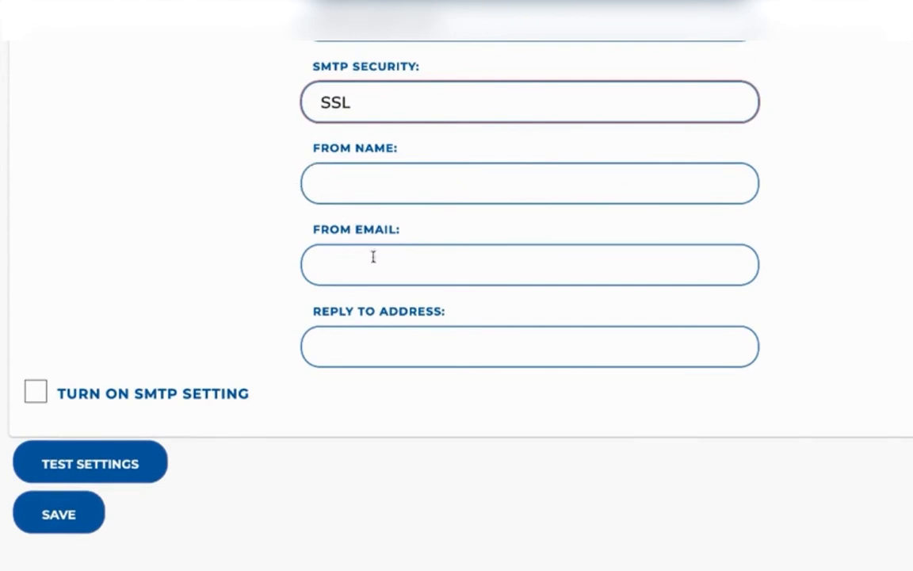
- Enter "Your Name Here" as the from name in the SMTP form
{"action": "scroll", "coordinate": [185, 275], "scroll_direction": "up", "scroll_amount": 2}
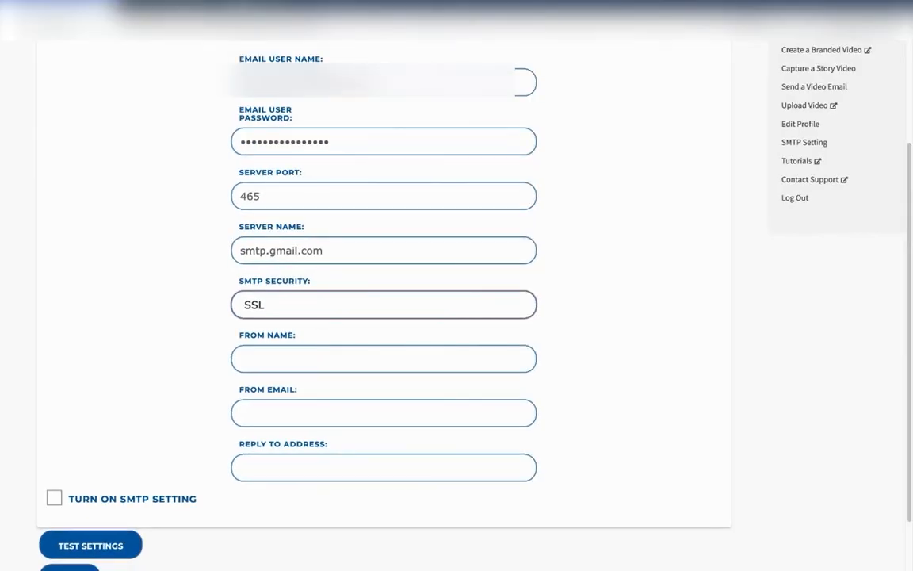
{"action": "left_click", "coordinate": [302, 354]}
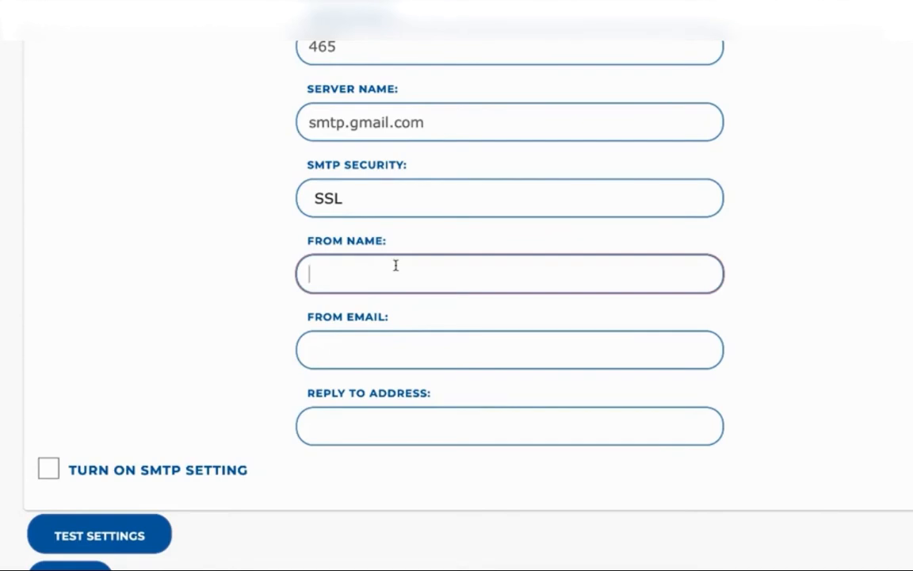
{"action": "type", "text": "Your Name Her"}
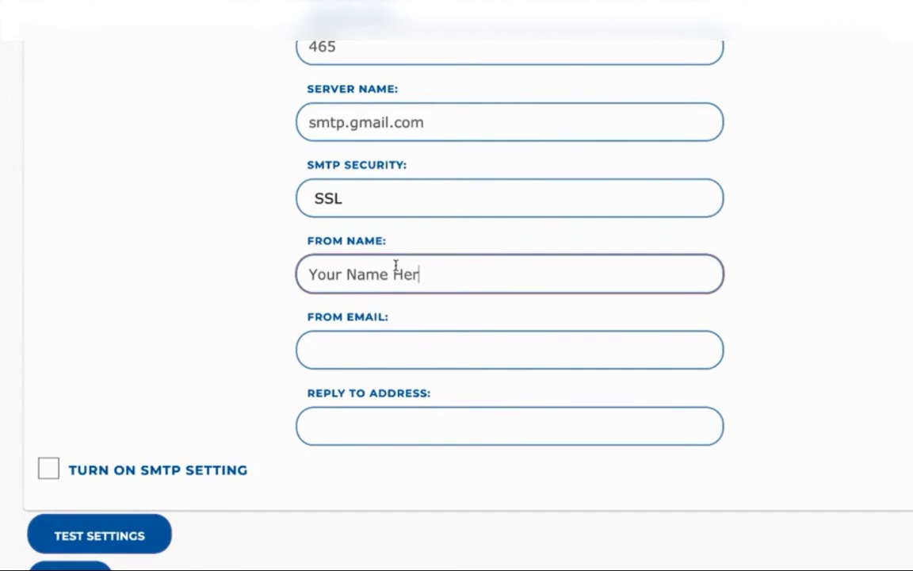
{"action": "type", "text": "e"}
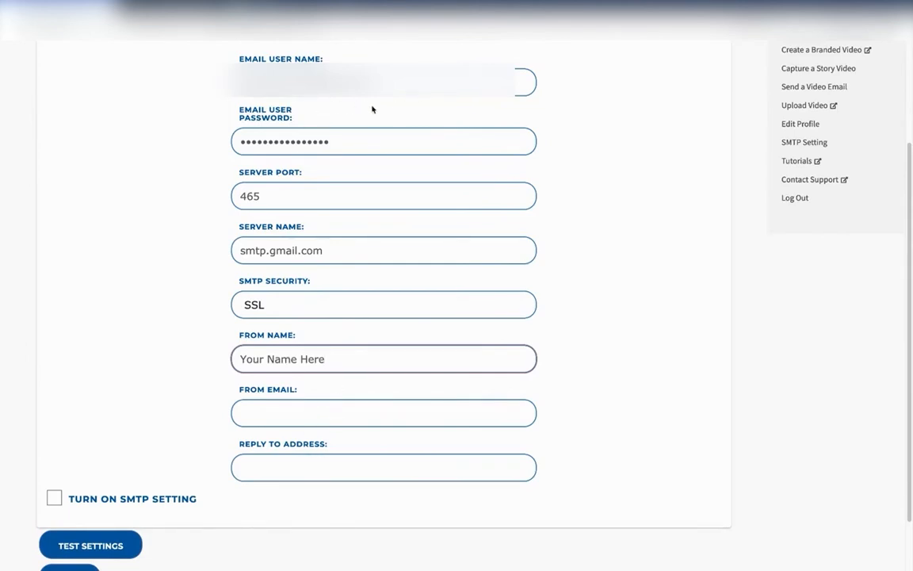
- Copy the email user name into both the from email and the reply to address of the SMTP form
{"action": "left_click_drag", "start_coordinate": [374, 82], "coordinate": [255, 82]}
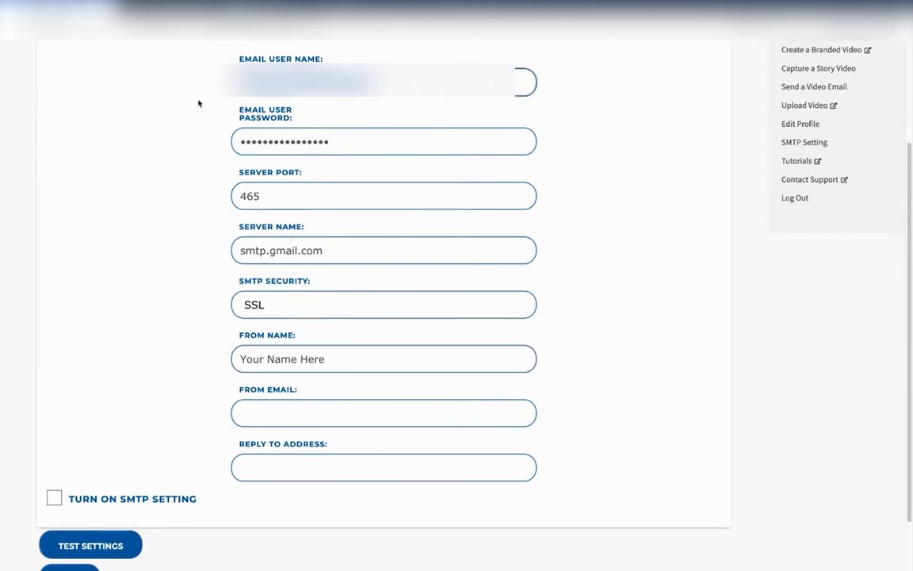
{"action": "left_click", "coordinate": [301, 406]}
{"action": "key", "text": "ctrl+v"}
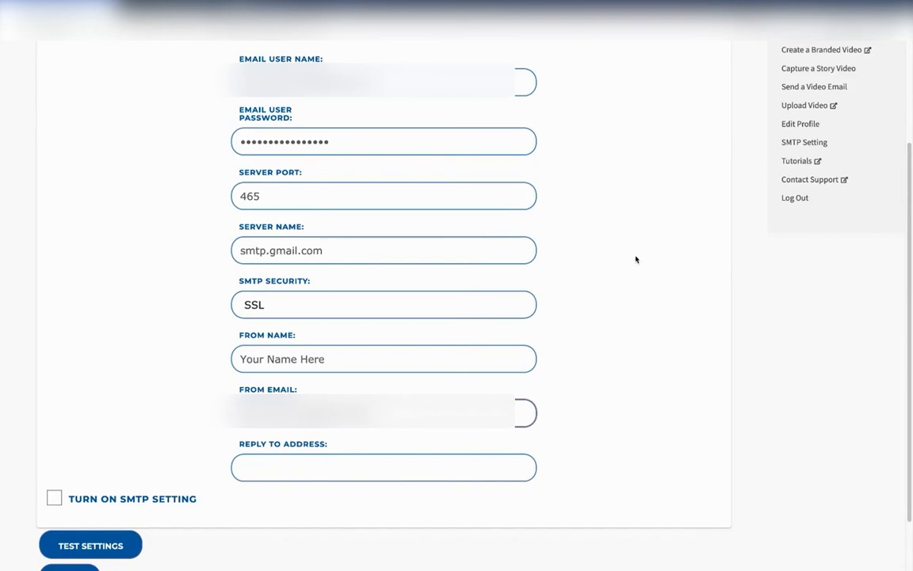
{"action": "scroll", "coordinate": [698, 309], "scroll_direction": "up", "scroll_amount": 2}
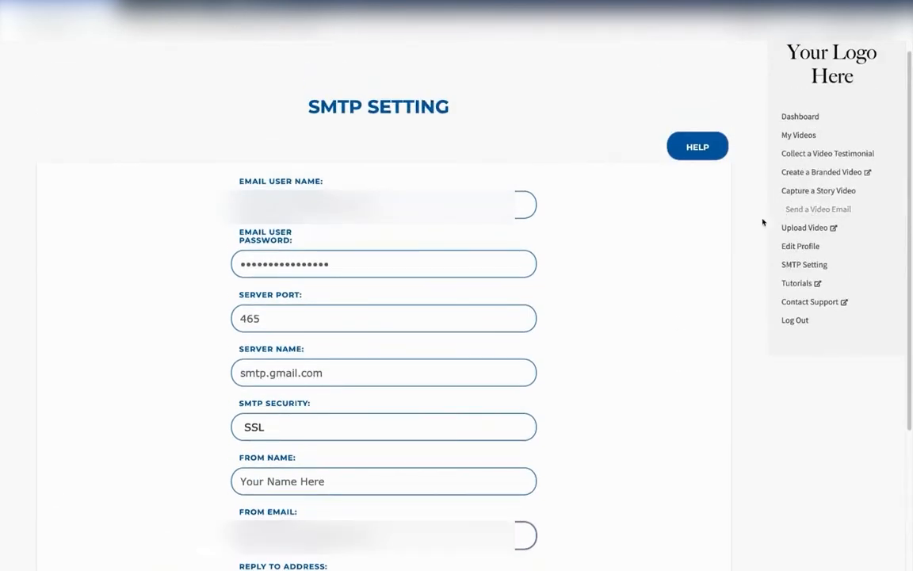
{"action": "scroll", "coordinate": [579, 322], "scroll_direction": "down", "scroll_amount": 2}
{"action": "scroll", "coordinate": [575, 301], "scroll_direction": "down", "scroll_amount": 3}
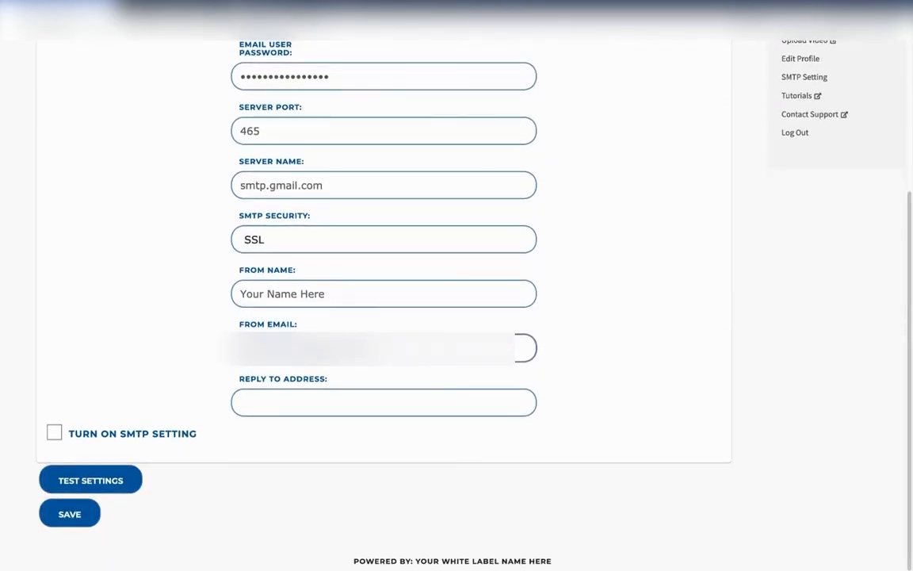
{"action": "key", "text": "super+a"}
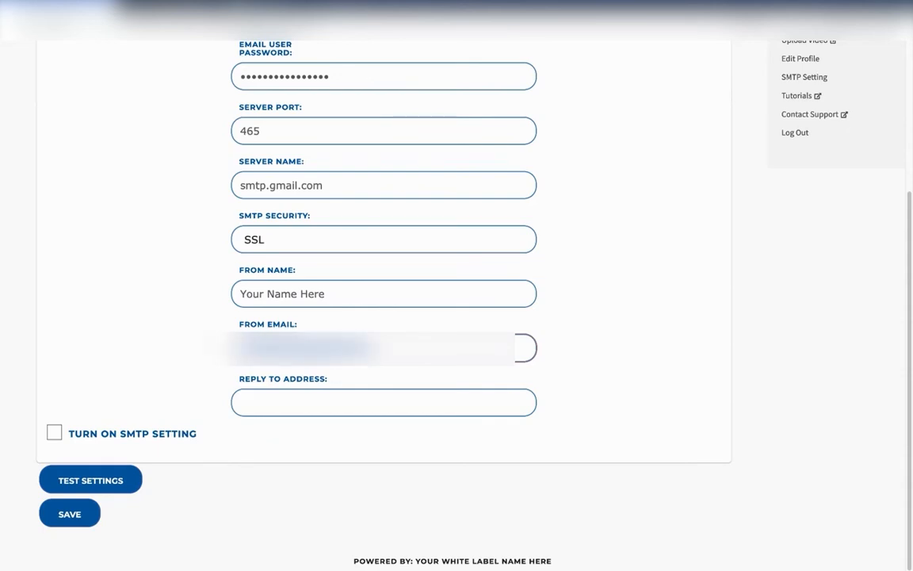
{"action": "left_click", "coordinate": [297, 398]}
{"action": "key", "text": "super+v"}
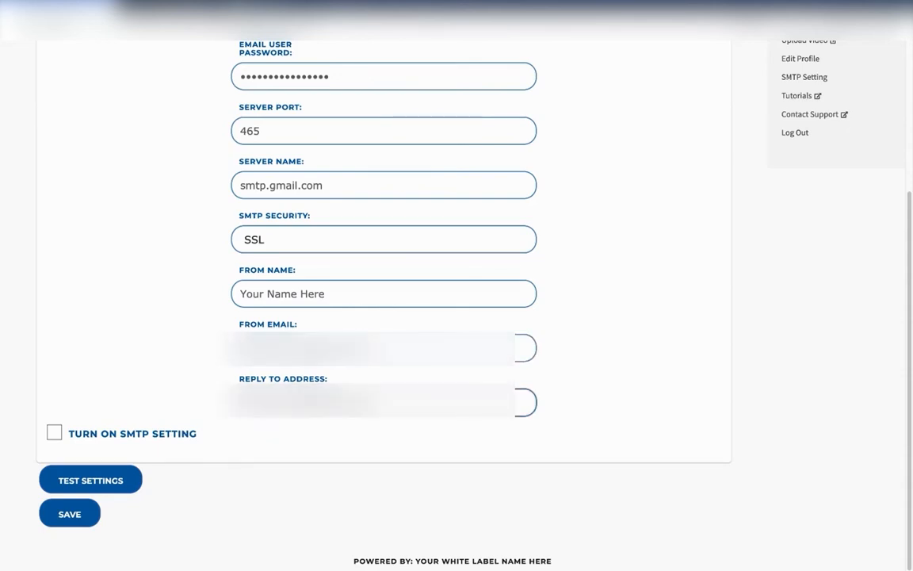
- On the Google Account App passwords page, close the generated password dialog and go back to the preceding page
{"action": "scroll", "coordinate": [506, 411], "scroll_direction": "up", "scroll_amount": 3}
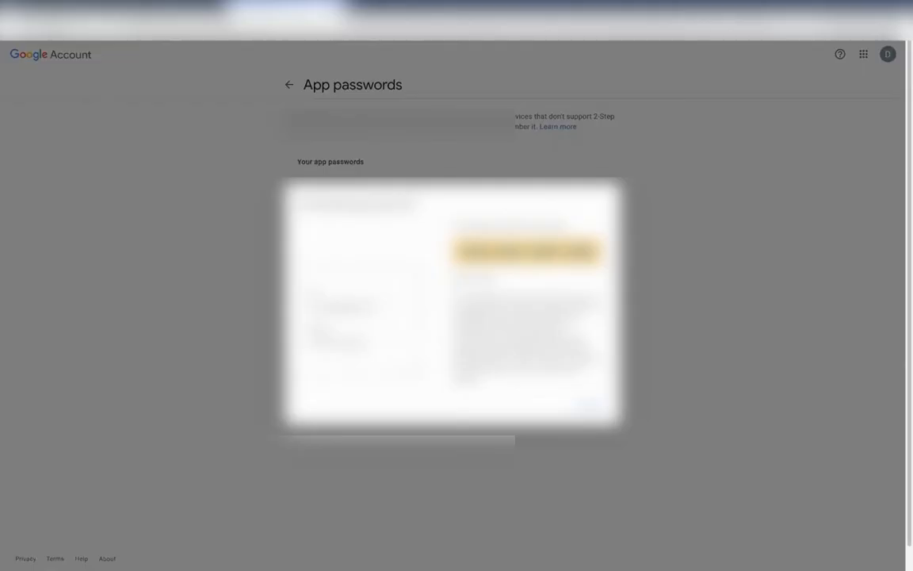
{"action": "left_click", "coordinate": [593, 406]}
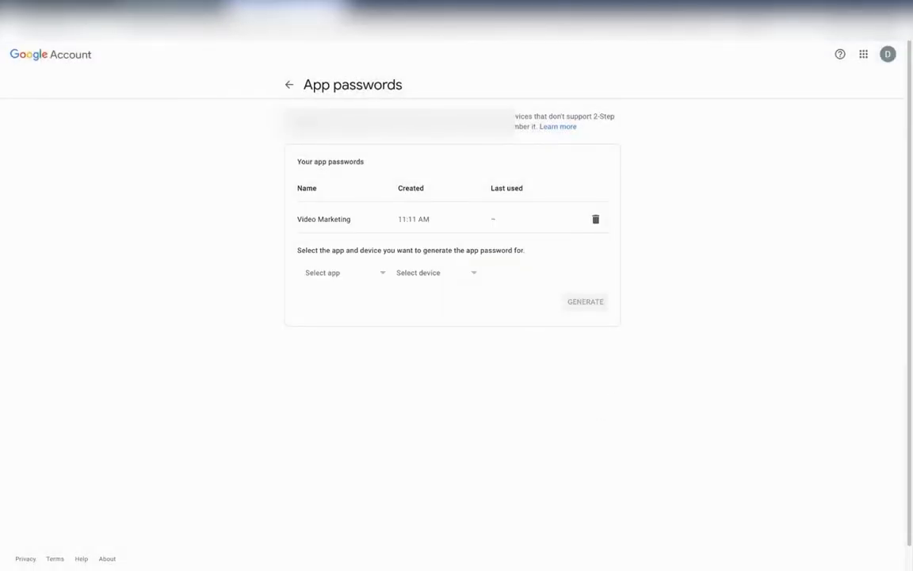
{"action": "left_click", "coordinate": [290, 84]}
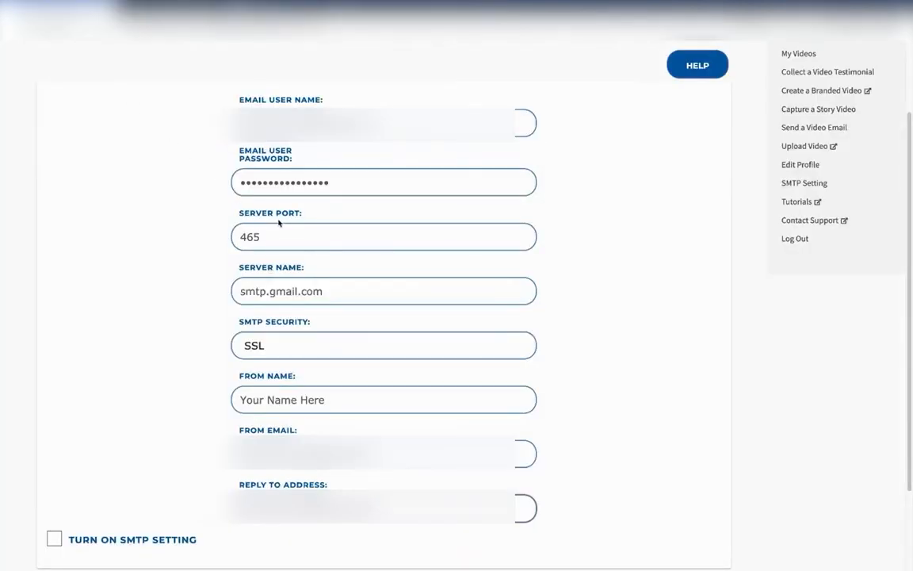
- In the video marketing application, review the Gmail SMTP help against the completed form and close it
{"action": "left_click", "coordinate": [698, 65]}
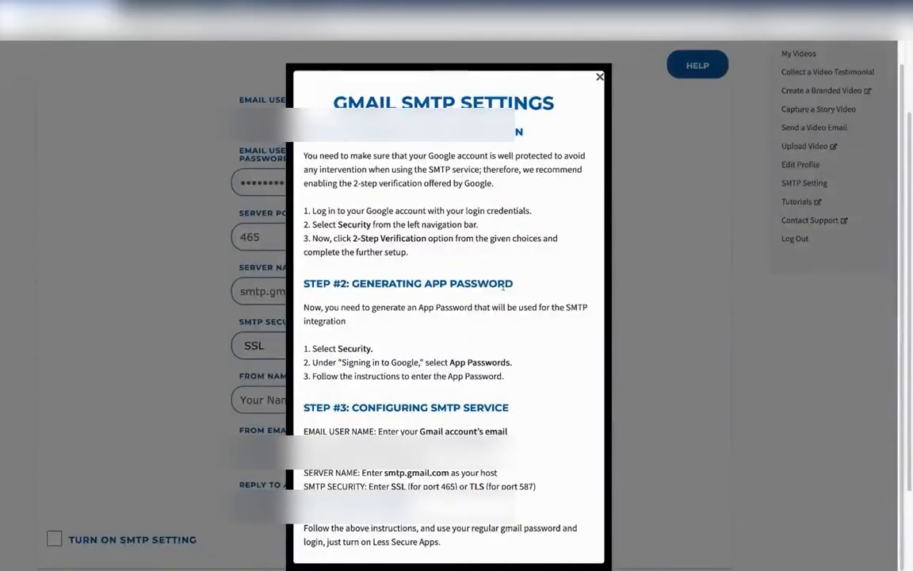
{"action": "scroll", "coordinate": [386, 444], "scroll_direction": "down", "scroll_amount": 1}
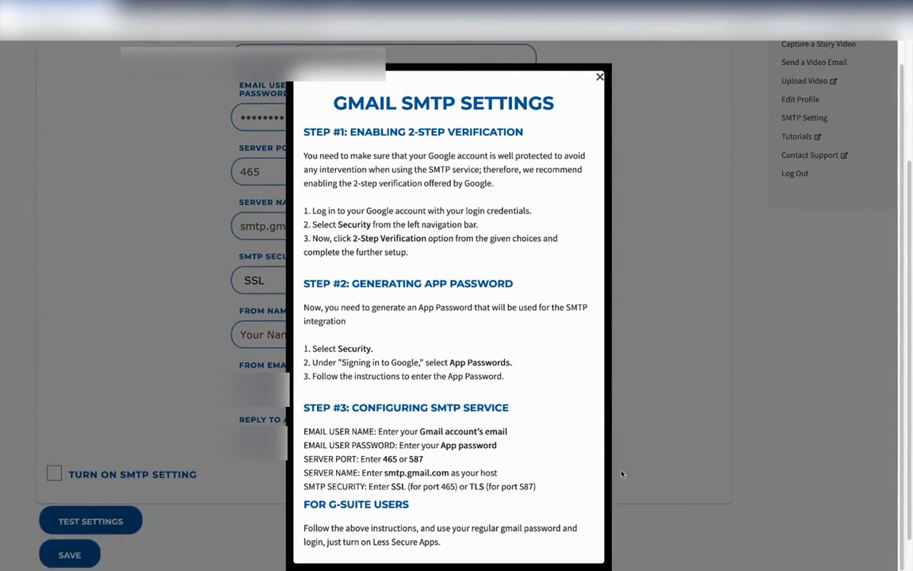
{"action": "left_click", "coordinate": [600, 76]}
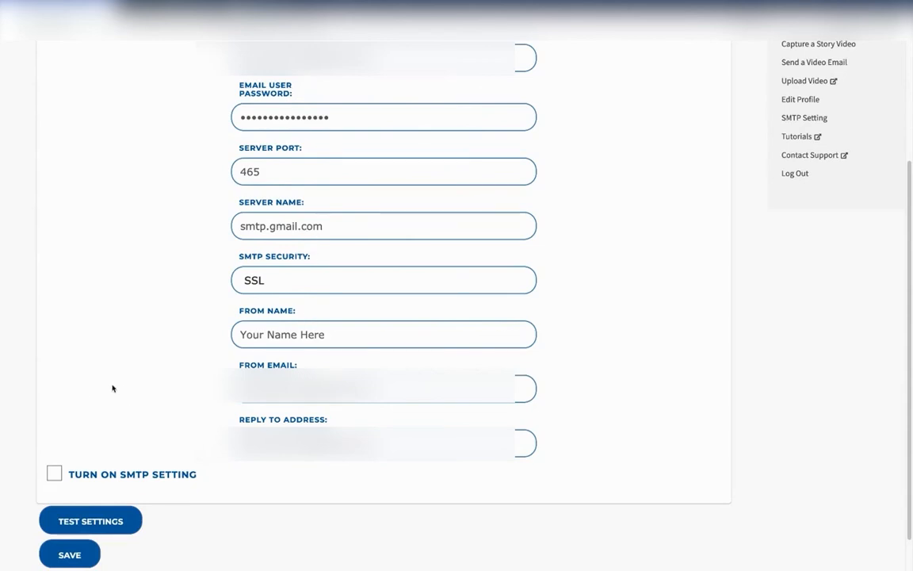
- Test the SMTP configuration and save it with the Turn On SMTP Setting option enabled
{"action": "scroll", "coordinate": [112, 387], "scroll_direction": "down", "scroll_amount": 1}
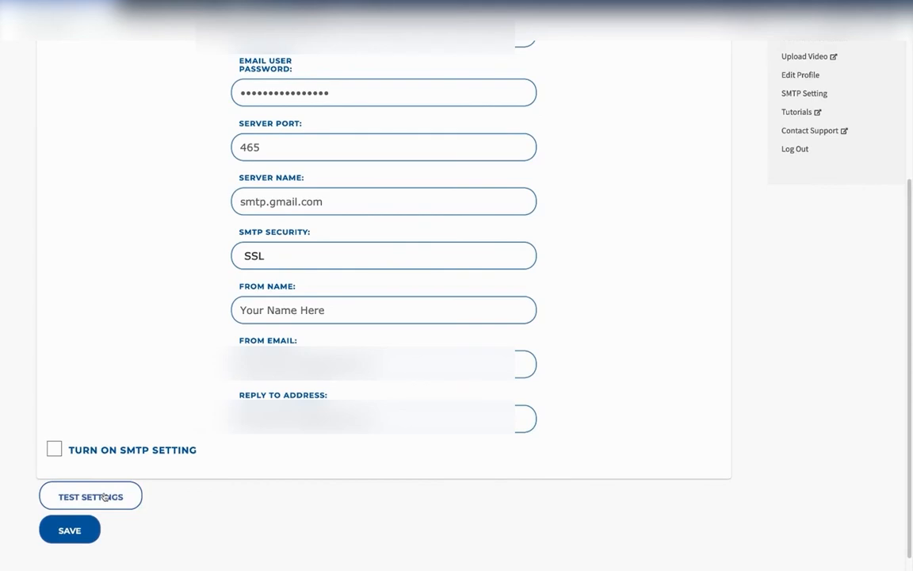
{"action": "left_click", "coordinate": [103, 496]}
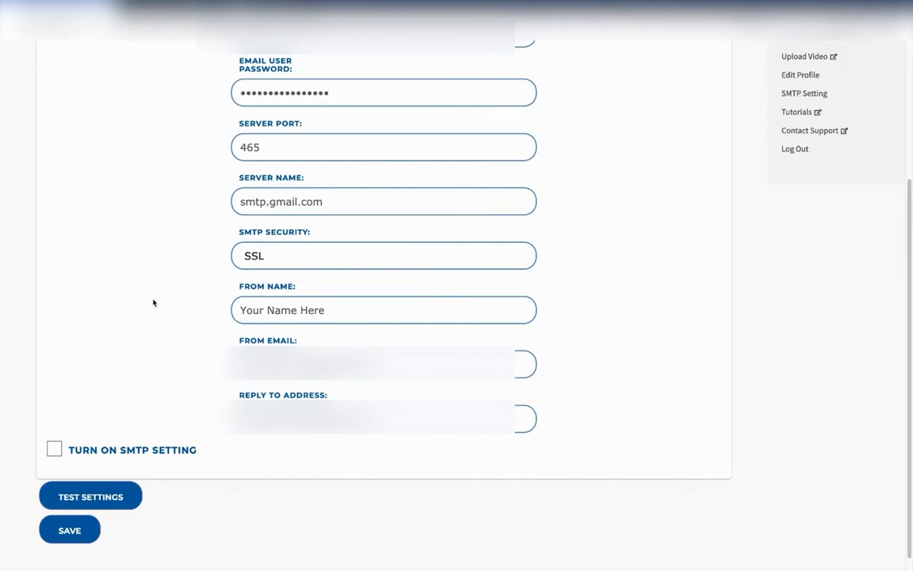
{"action": "left_click", "coordinate": [53, 452]}
{"action": "left_click", "coordinate": [63, 530]}
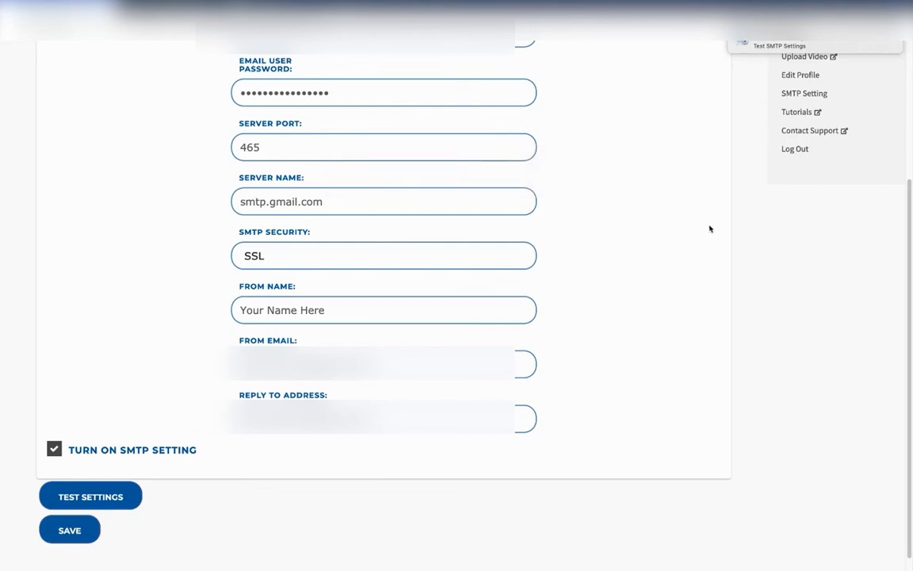
- Reopen the Gmail SMTP help to check the 2-step verification, app password and SMTP service instructions, closing it when finished
{"action": "scroll", "coordinate": [619, 347], "scroll_direction": "up", "scroll_amount": 1}
{"action": "scroll", "coordinate": [625, 349], "scroll_direction": "up", "scroll_amount": 2}
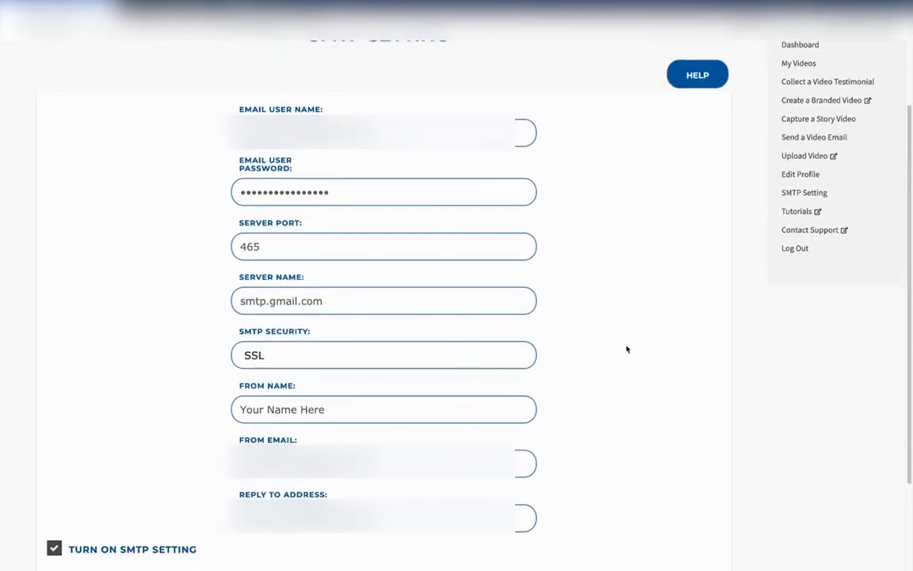
{"action": "left_click", "coordinate": [711, 89]}
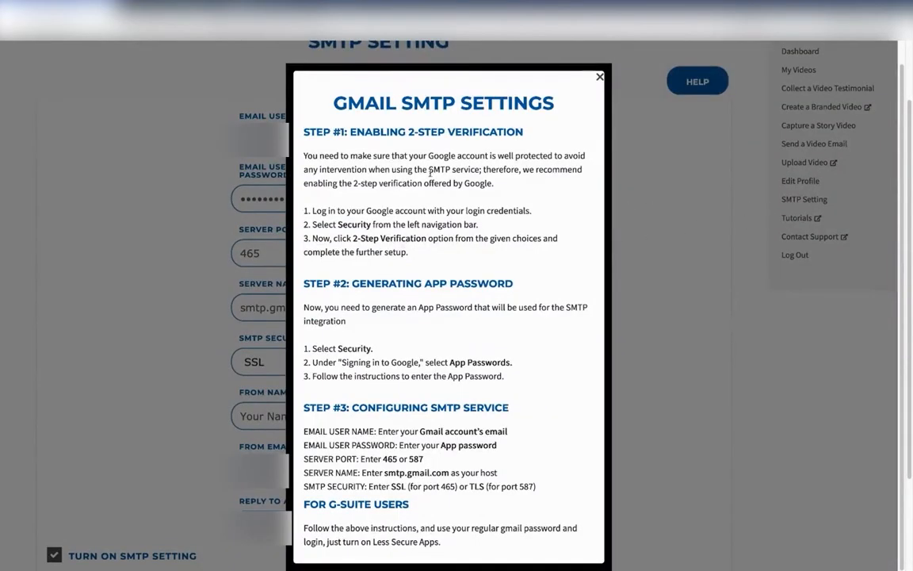
{"action": "left_click", "coordinate": [598, 77]}
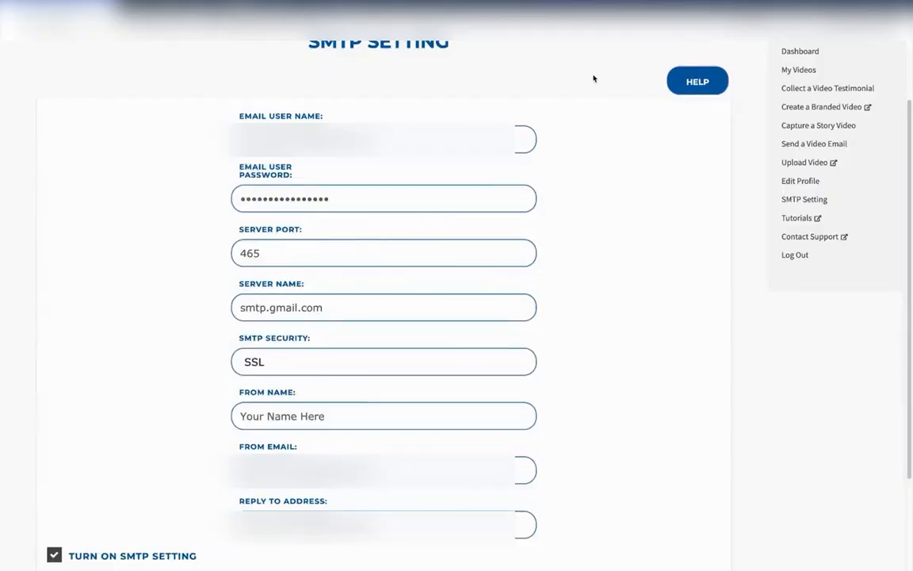
{"action": "left_click", "coordinate": [686, 89]}
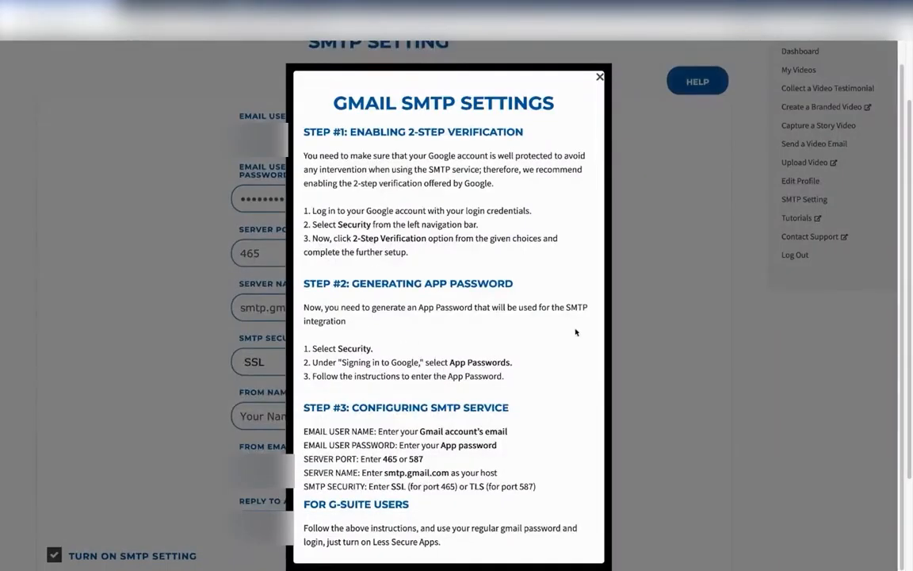
{"action": "left_click", "coordinate": [600, 77]}
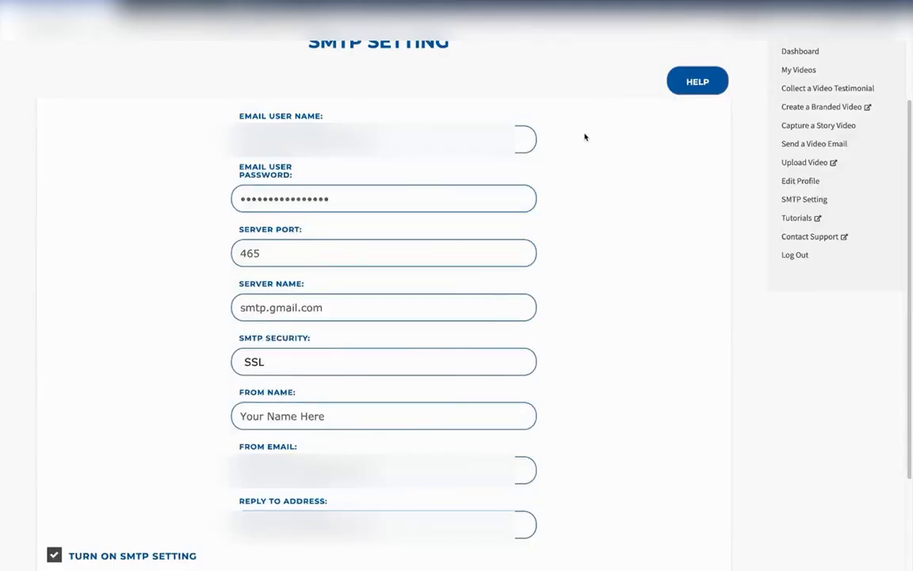